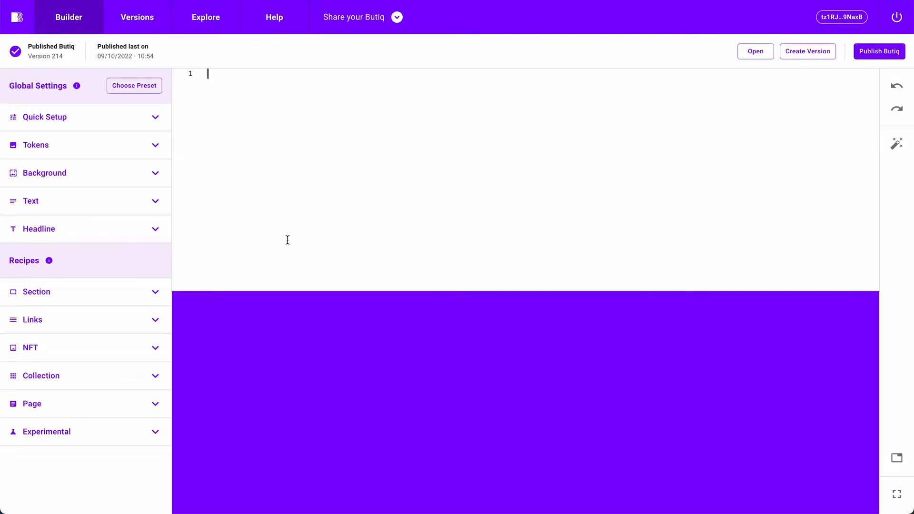
Insert the "Latest mints" square grid 3×3 collection recipe into the empty page
left_click(120, 374)
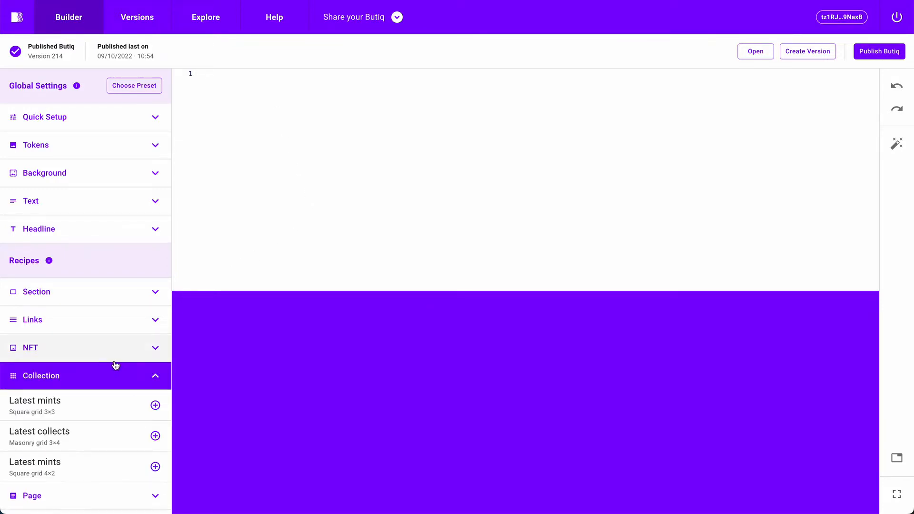
left_click(97, 386)
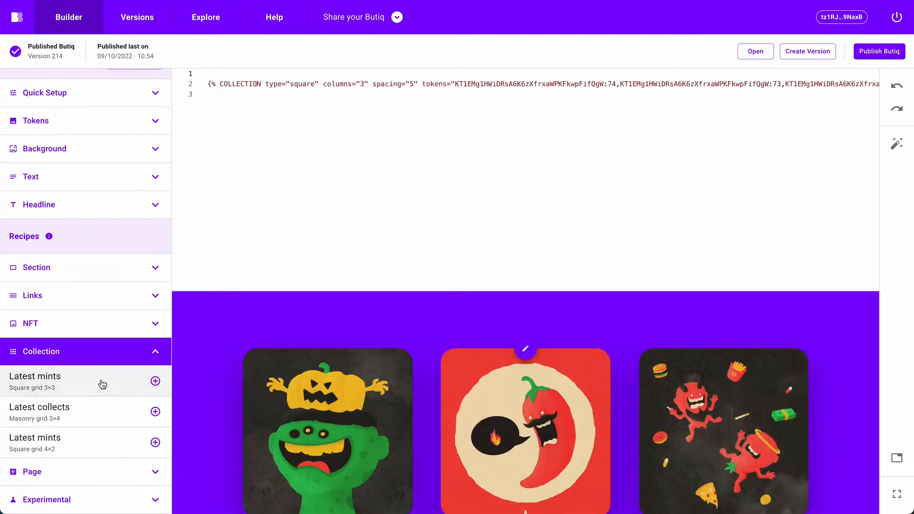
scroll(436, 333, "down", 2)
scroll(434, 333, "down", 3)
scroll(432, 332, "up", 5)
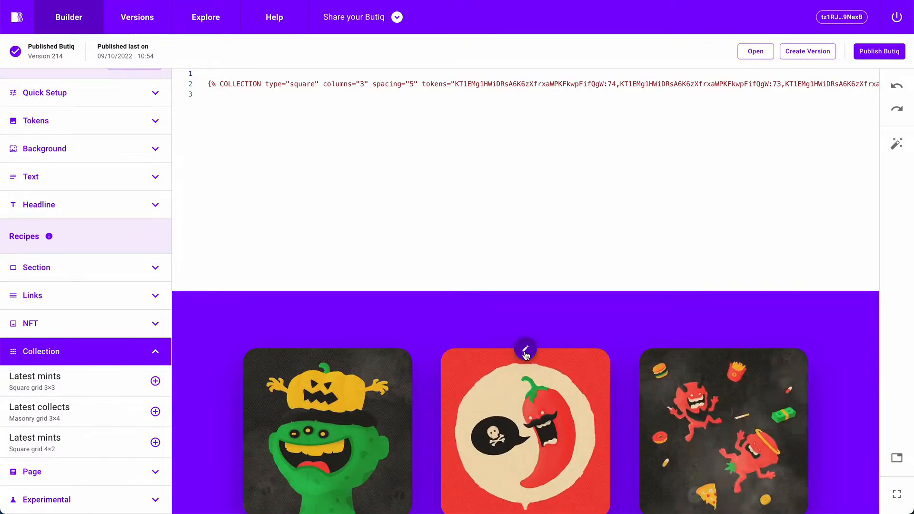
Open the collection's token picker and remove all of the preselected tokens
left_click(525, 353)
left_click(673, 186)
left_click(673, 186)
left_click(673, 186)
left_click(674, 186)
left_click(673, 186)
left_click(673, 186)
left_click(674, 186)
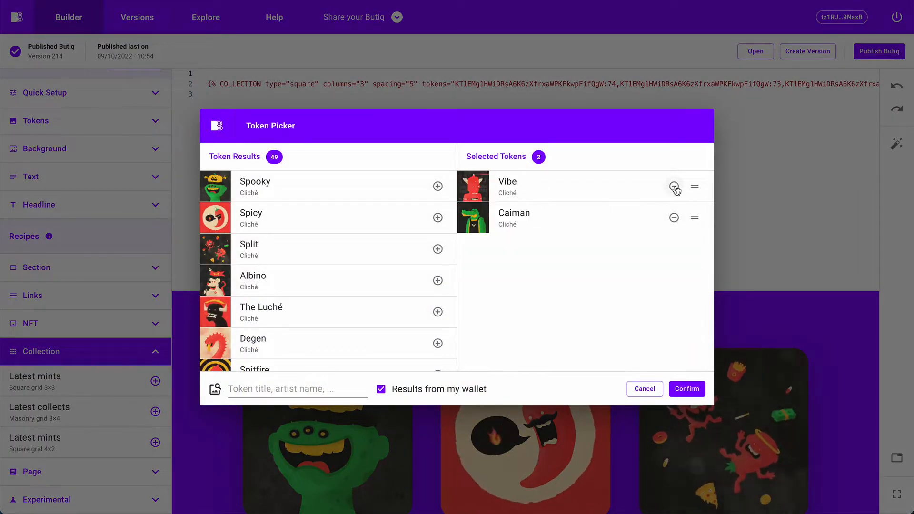
left_click(673, 186)
left_click(674, 186)
Search the wallet's tokens for "lucréce" and select The Viper, The Tripler, The Tiger and The Lucréce
left_click(306, 388)
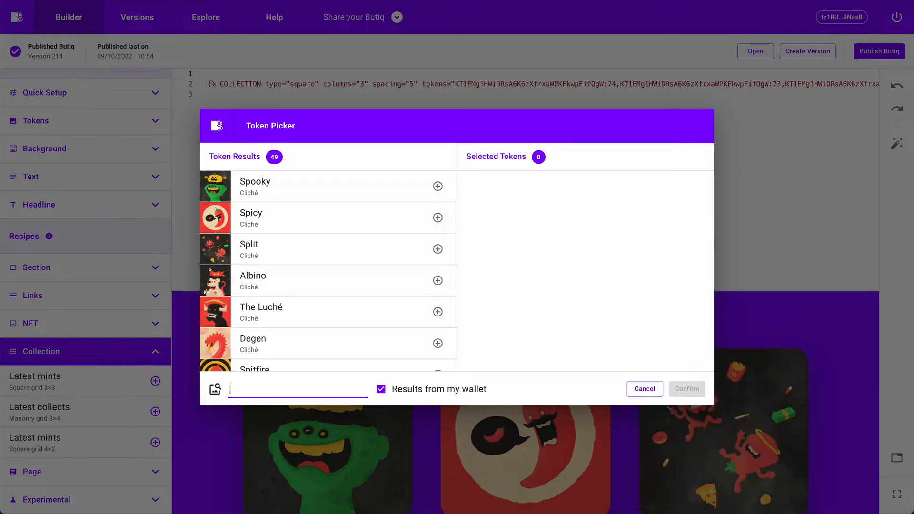
type("lucréce")
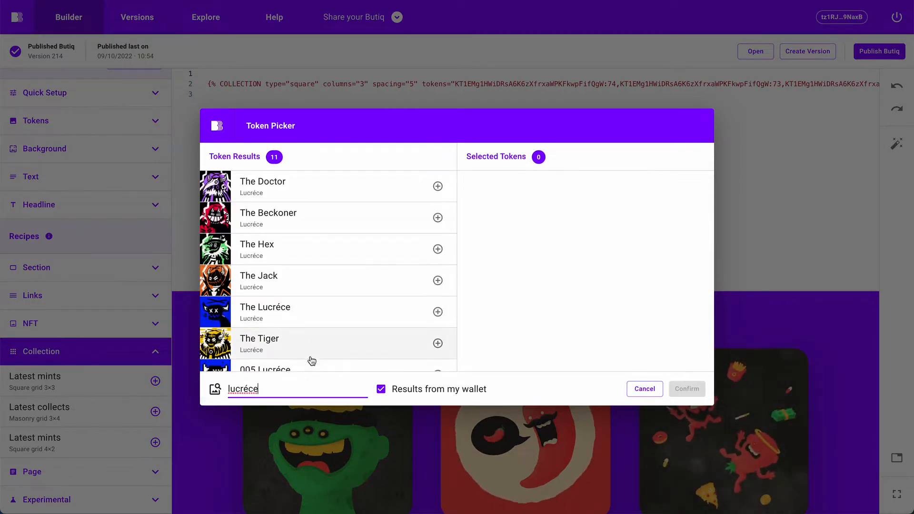
scroll(314, 357, "down", 3)
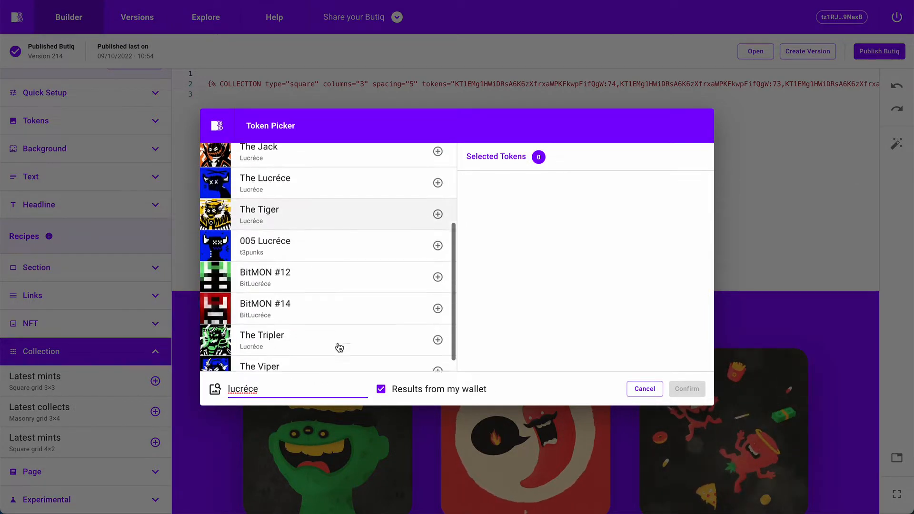
left_click(320, 356)
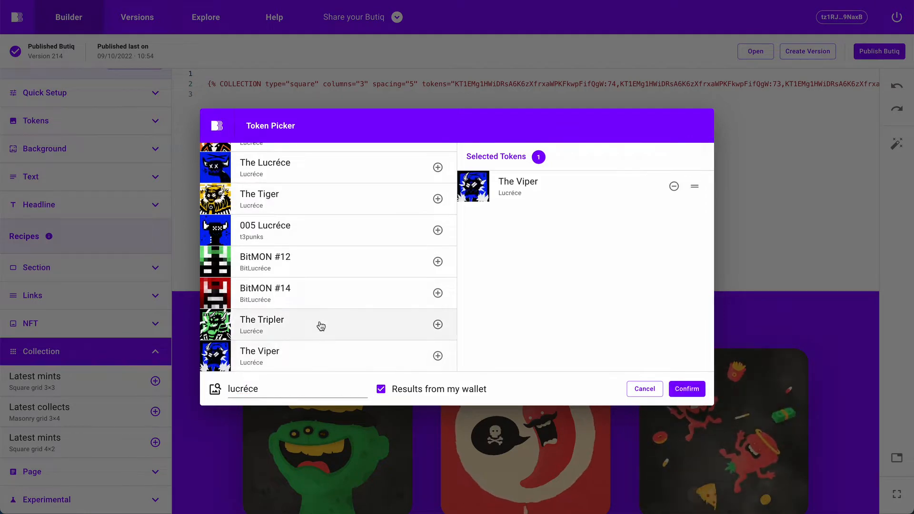
left_click(320, 322)
scroll(321, 322, "up", 2)
left_click(314, 272)
left_click(313, 249)
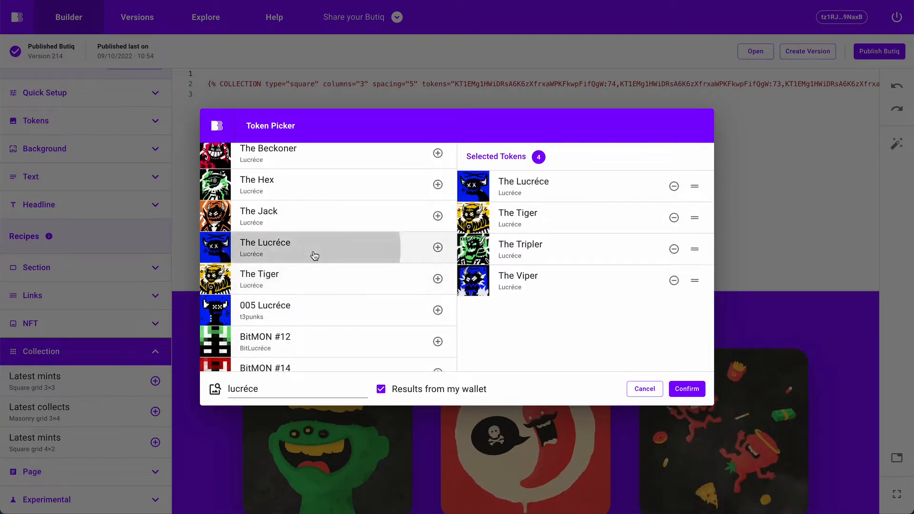
Add The Jack, The Hex, The Beckoner and The Doctor to the selected tokens and confirm the selection
scroll(307, 266, "up", 2)
left_click(302, 282)
left_click(316, 241)
left_click(315, 217)
left_click(333, 191)
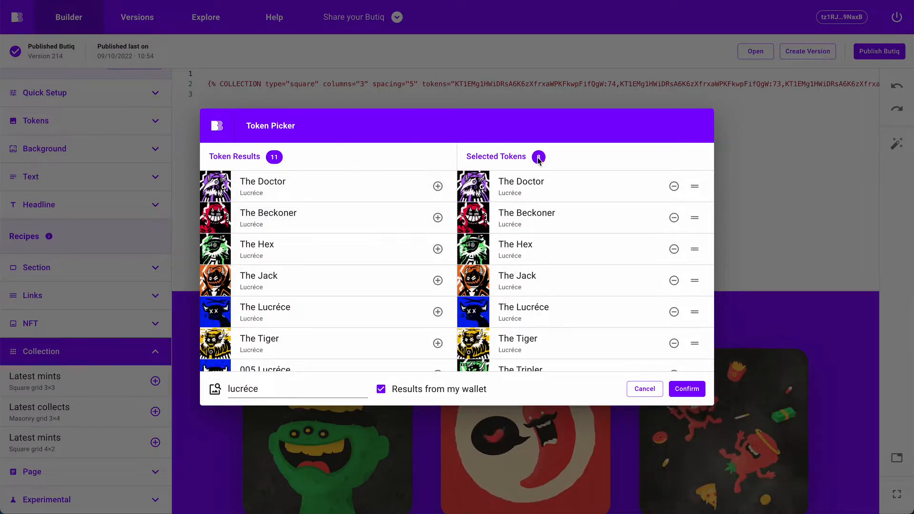
left_click(687, 388)
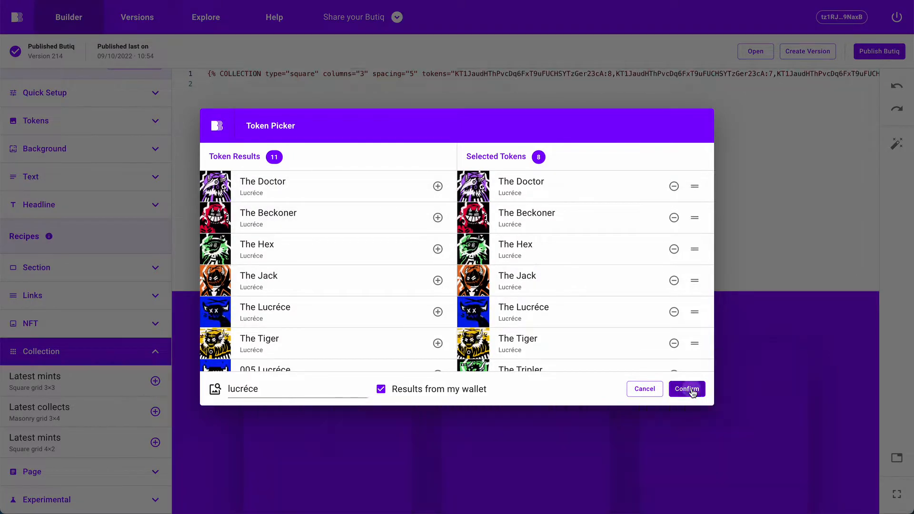
scroll(627, 344, "down", 4)
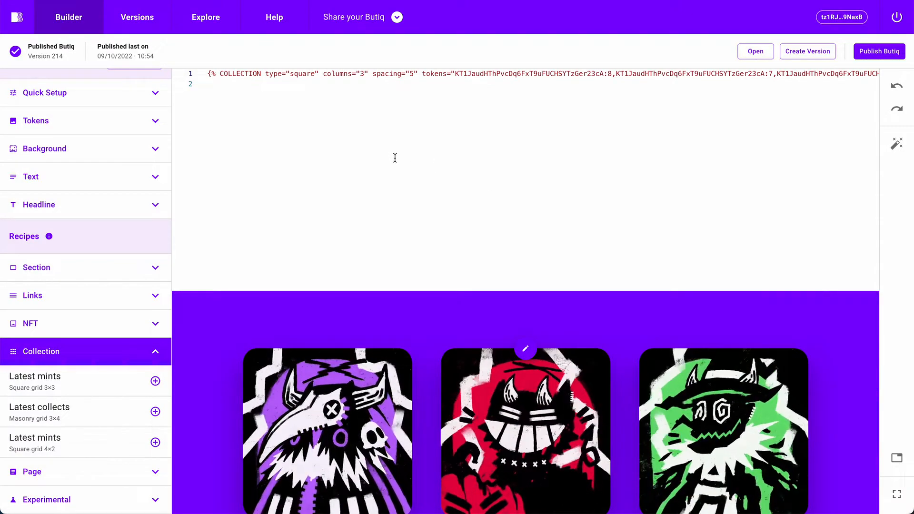
Set the collection's columns attribute to 4 and its spacing attribute to 3
double_click(361, 74)
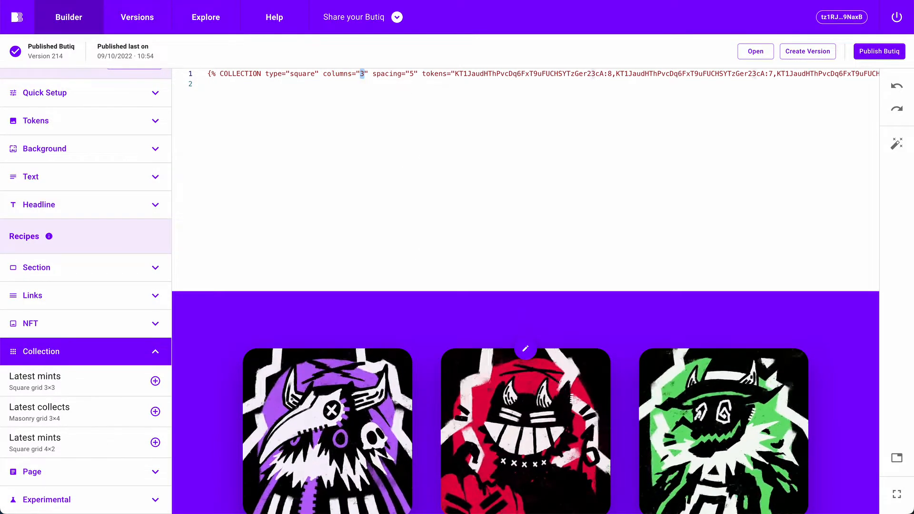
type("4")
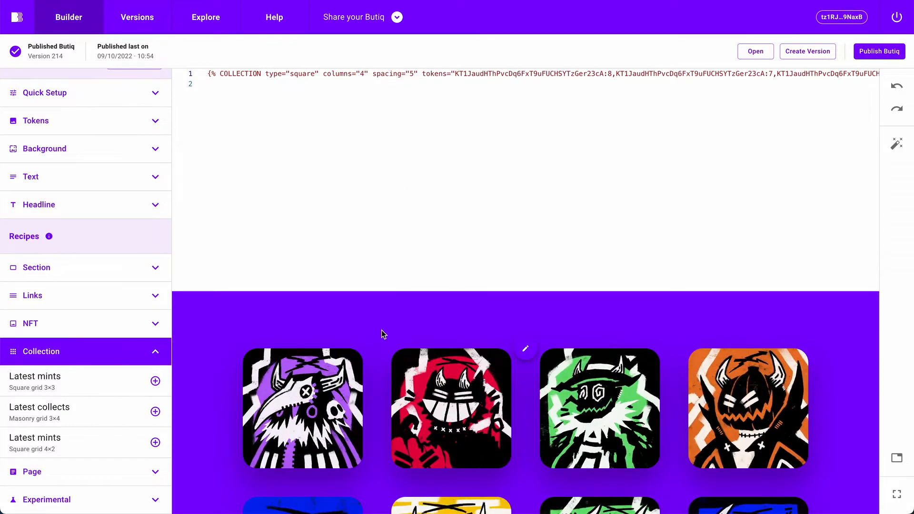
scroll(381, 334, "down", 3)
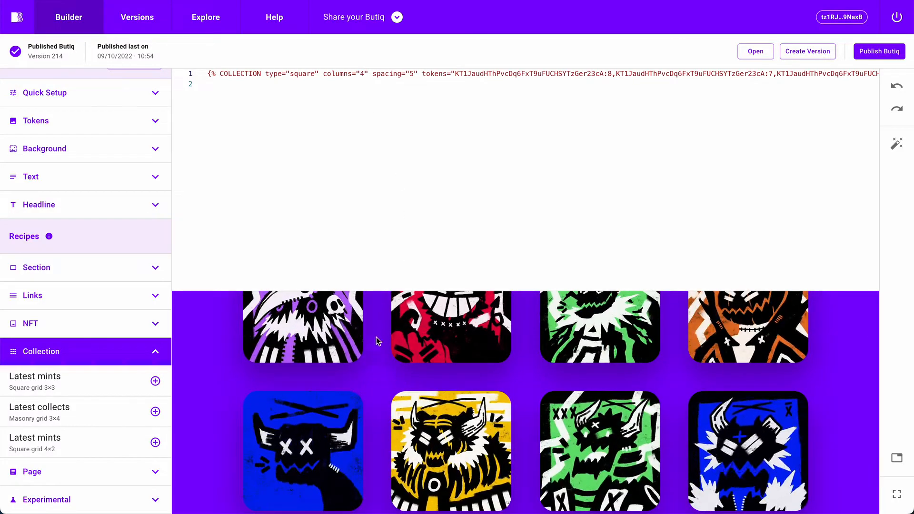
scroll(376, 388, "up", 3)
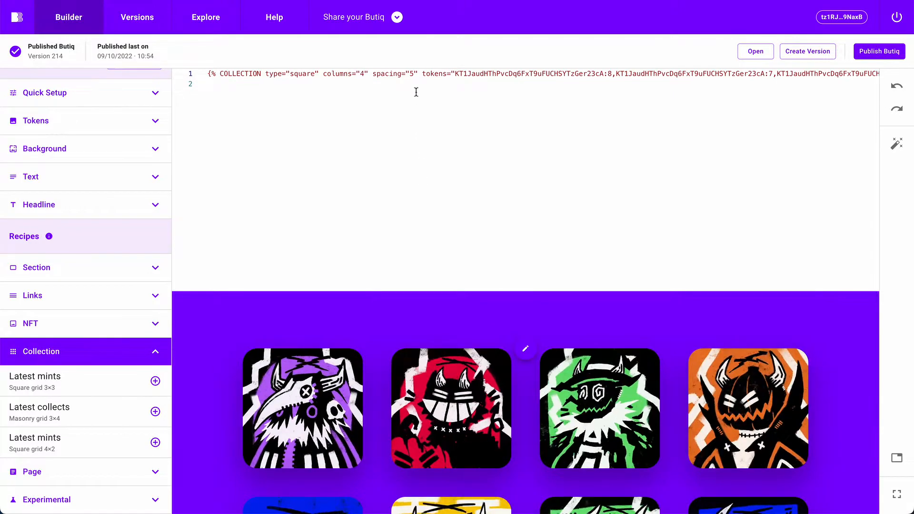
double_click(411, 74)
type("4")
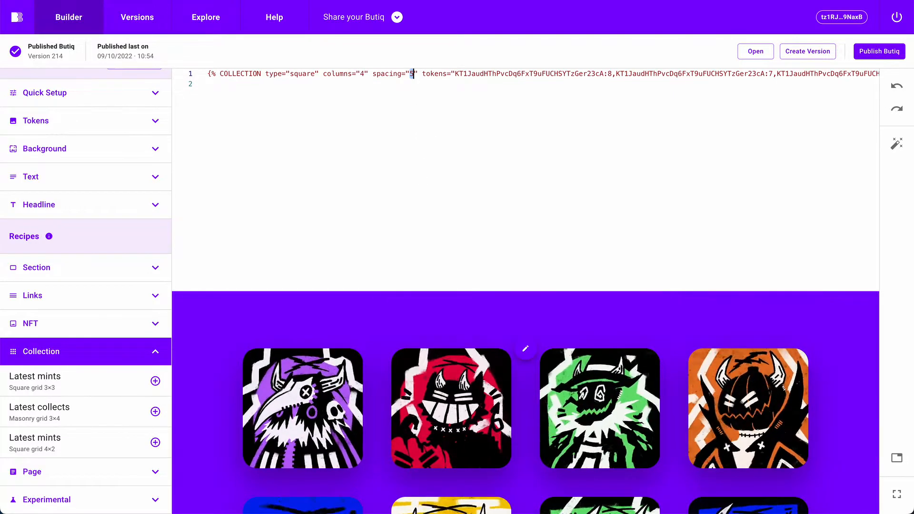
key("BackSpace")
type("3")
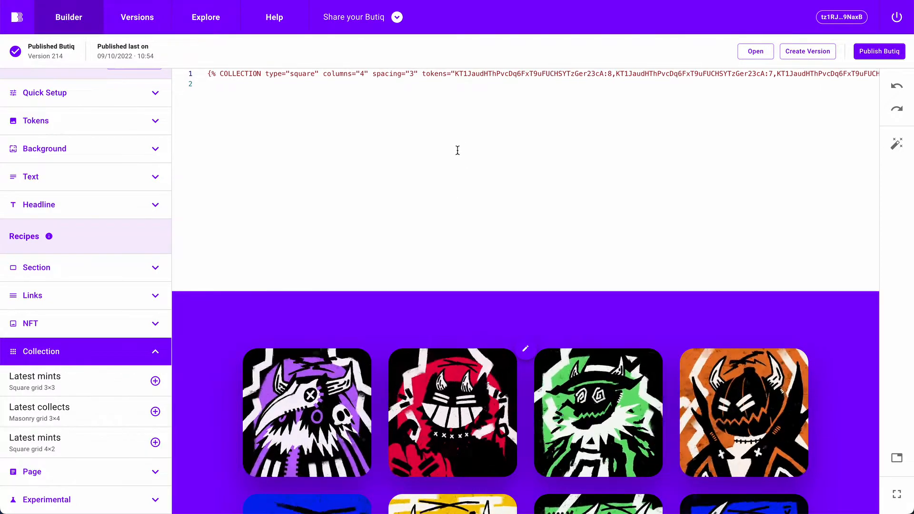
Remove the self-closing slash at the end of the COLLECTION tag so it becomes an opening tag
scroll(337, 90, "right", 1)
scroll(337, 90, "right", 20)
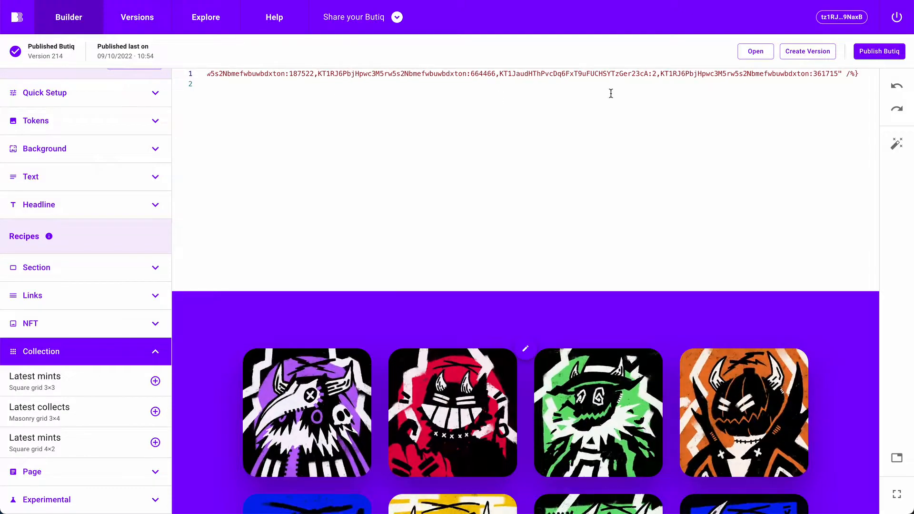
left_click_drag(850, 75, 847, 77)
scroll(846, 94, "left", 1)
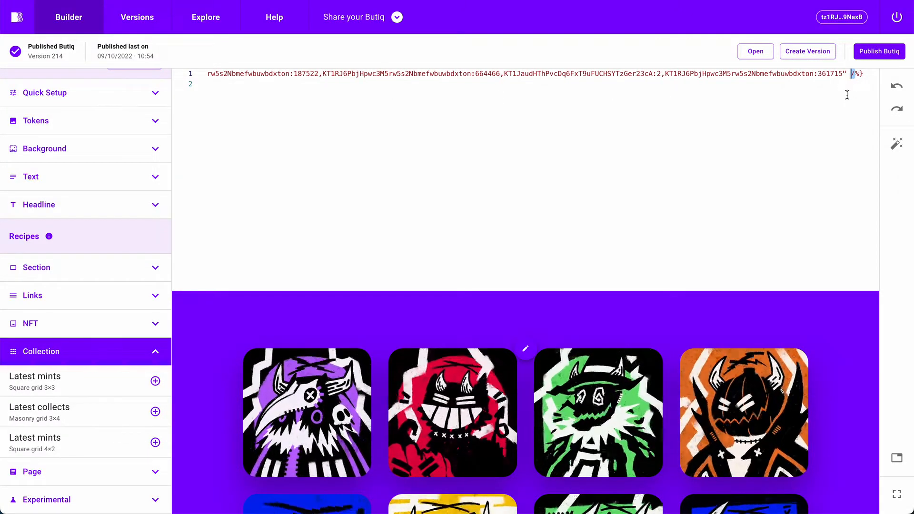
key("BackSpace")
key("Down")
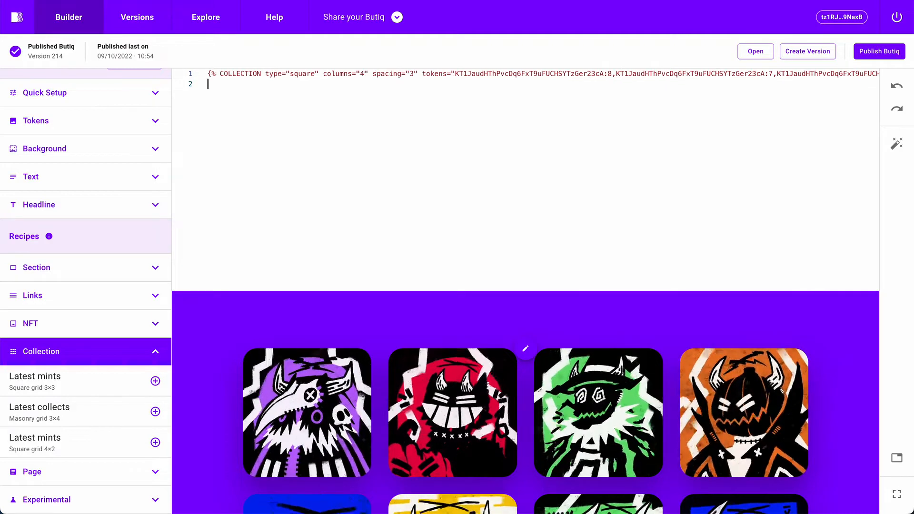
Add the closing tag {% /COLLECTION %} on line 3, leaving an empty line below the opening tag
key("Return")
type("{% ")
type("%")
key("Left")
key("Left")
type("/C")
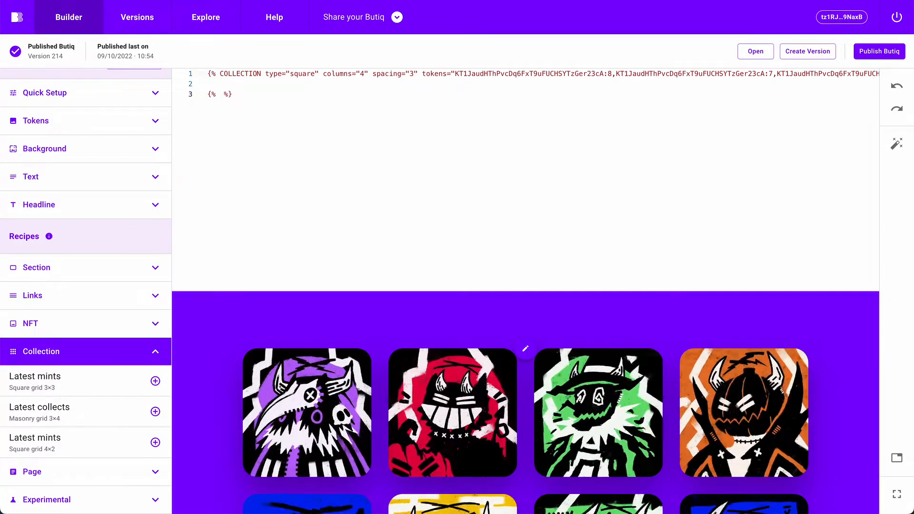
type("OLLECTION")
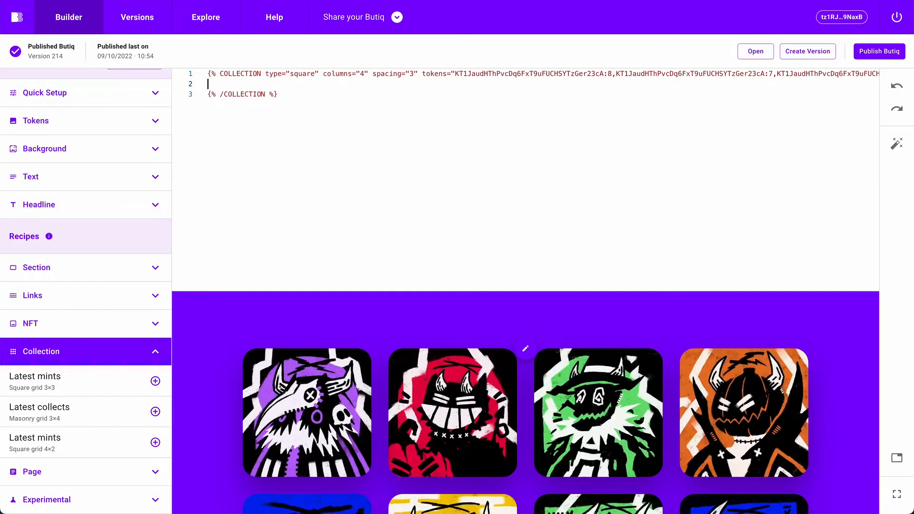
Inside the collection block, write "Collection by Cliché" followed by the level-two heading "## Lucréce Artworks"
type("Col")
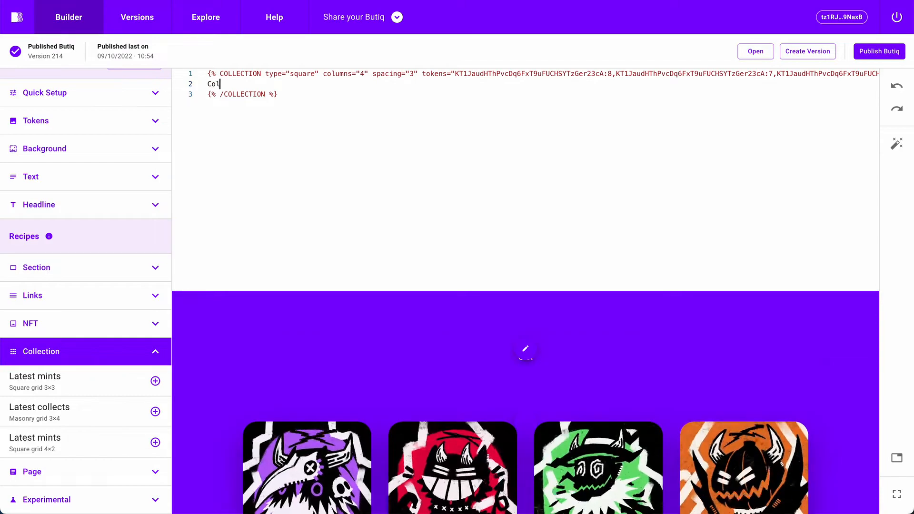
type("lection by")
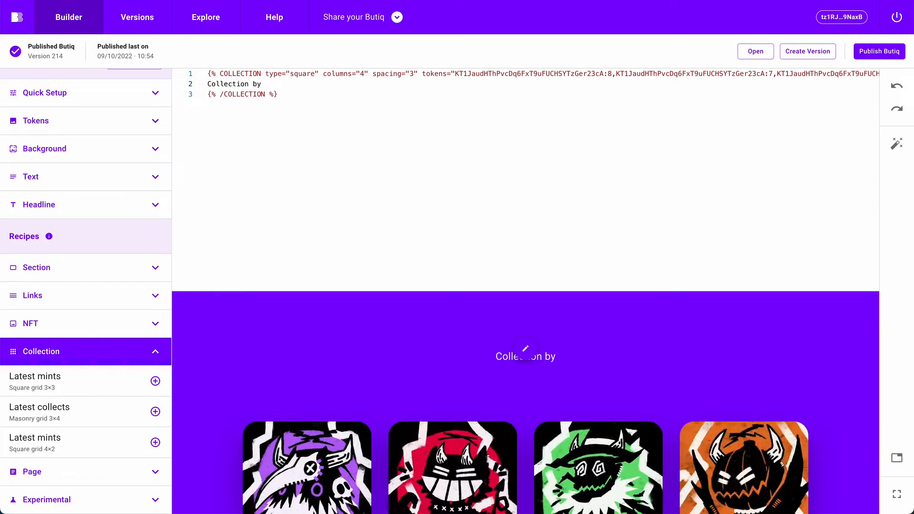
type(" Cliché")
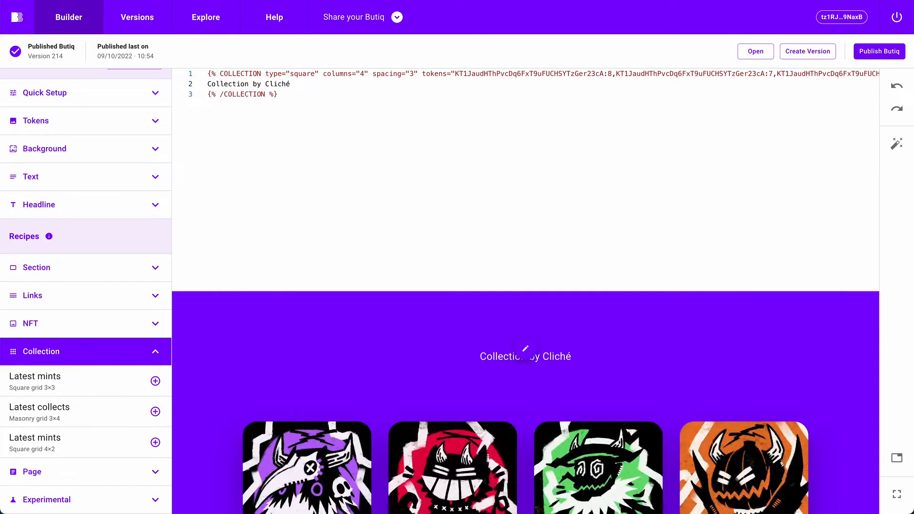
key("Return")
type("##")
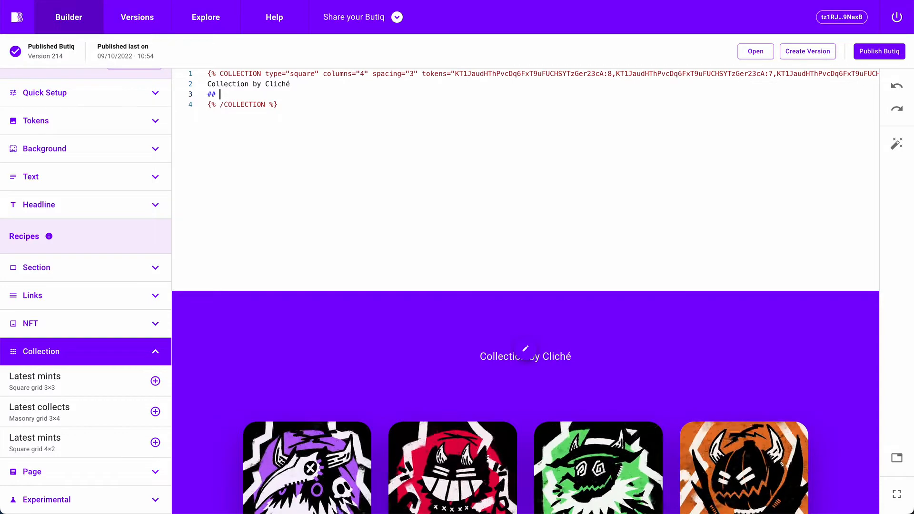
type(" L")
type("ucréce Artw")
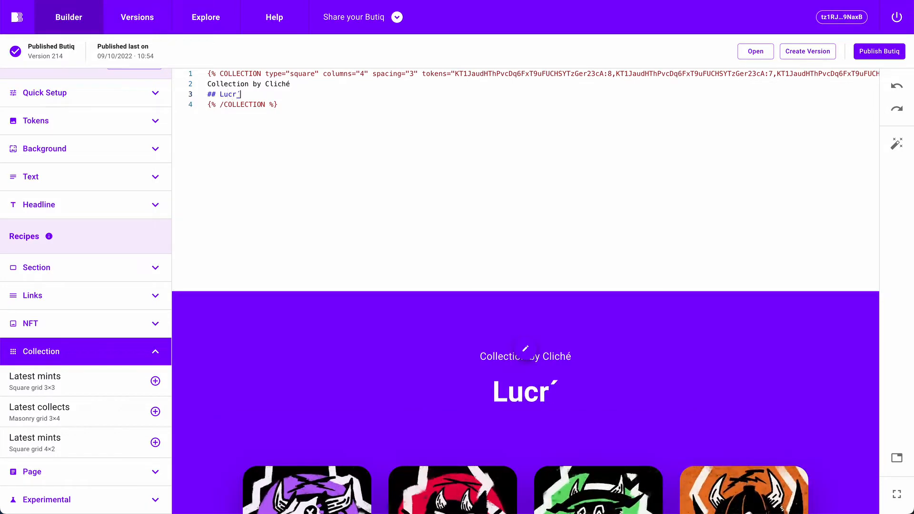
type("orks")
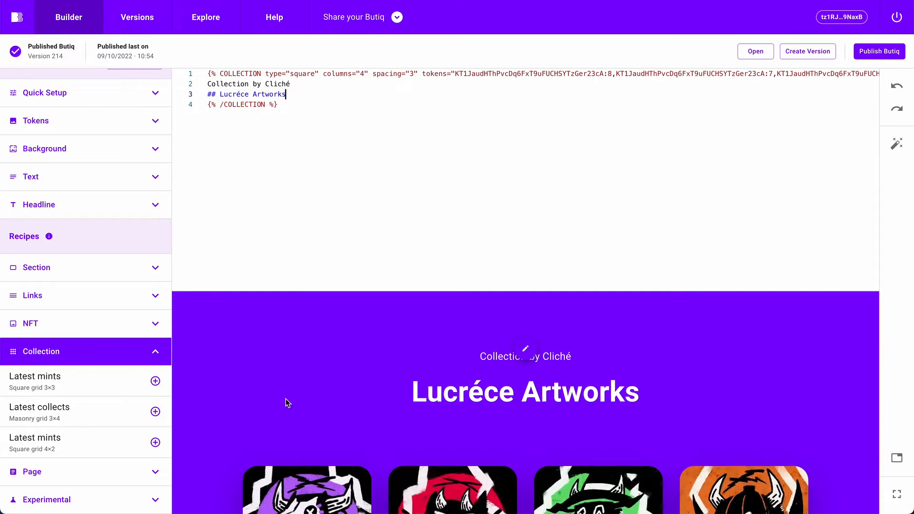
scroll(122, 324, "up", 1)
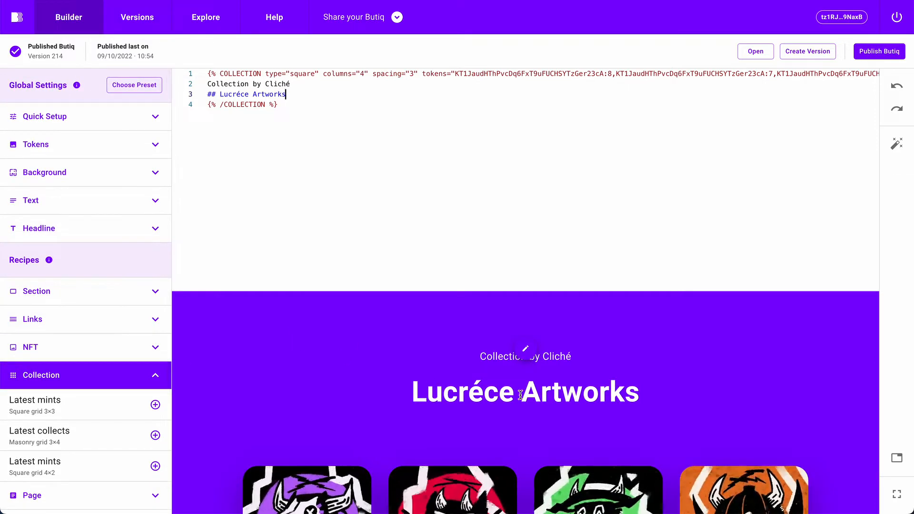
left_click_drag(641, 393, 453, 359)
left_click(453, 361)
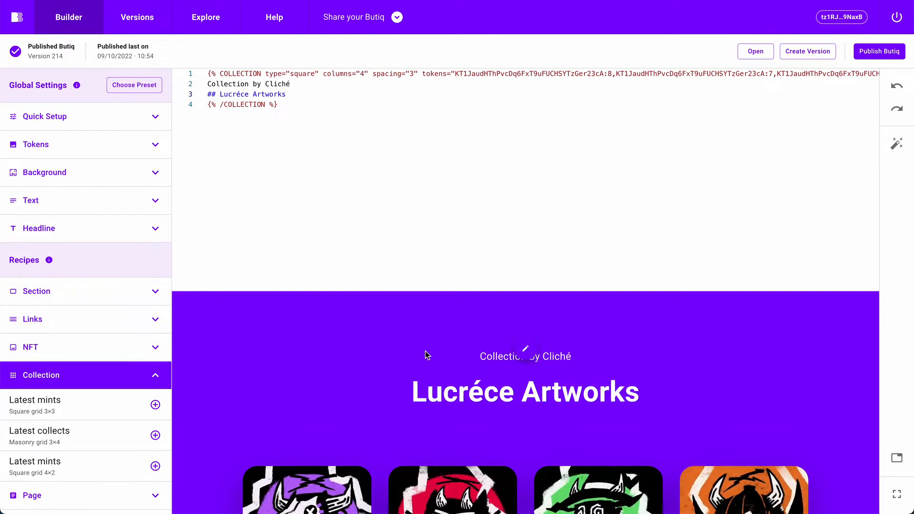
Set the page's global text font to Inter Tight in the quick setup settings
left_click(94, 118)
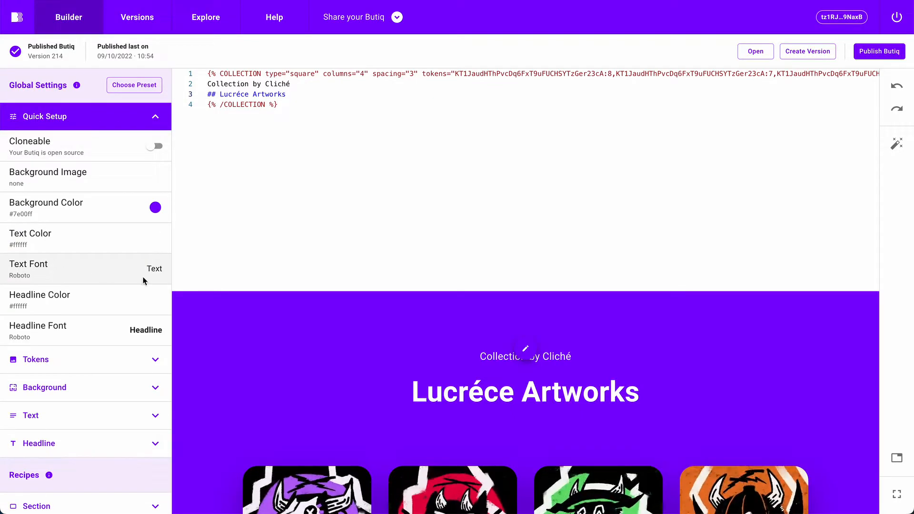
left_click(154, 270)
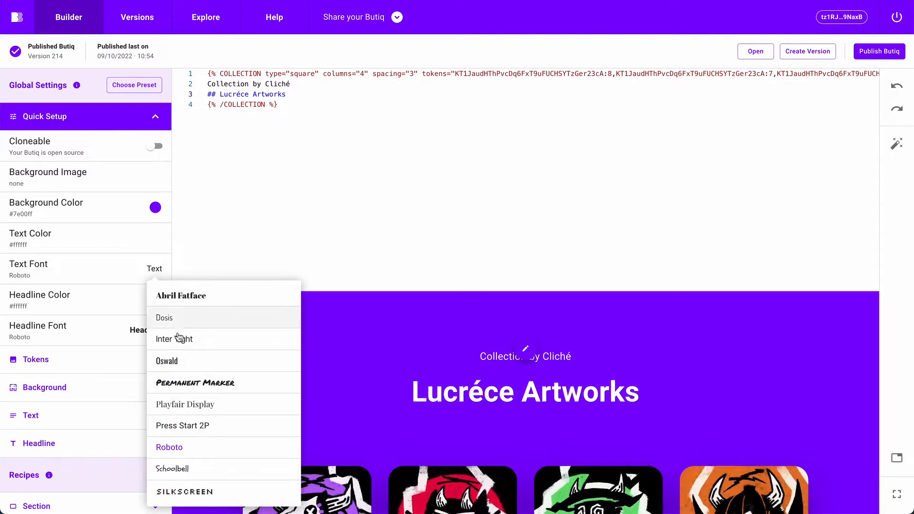
left_click(187, 341)
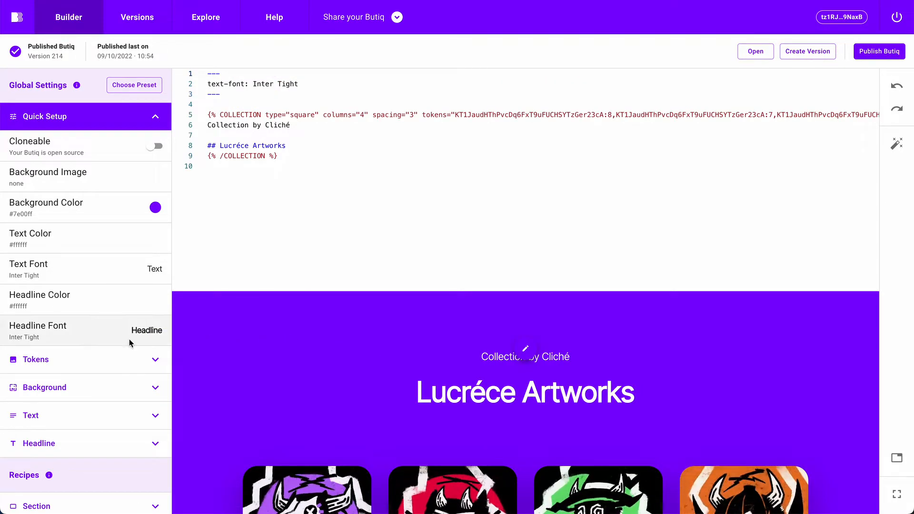
scroll(147, 342, "down", 2)
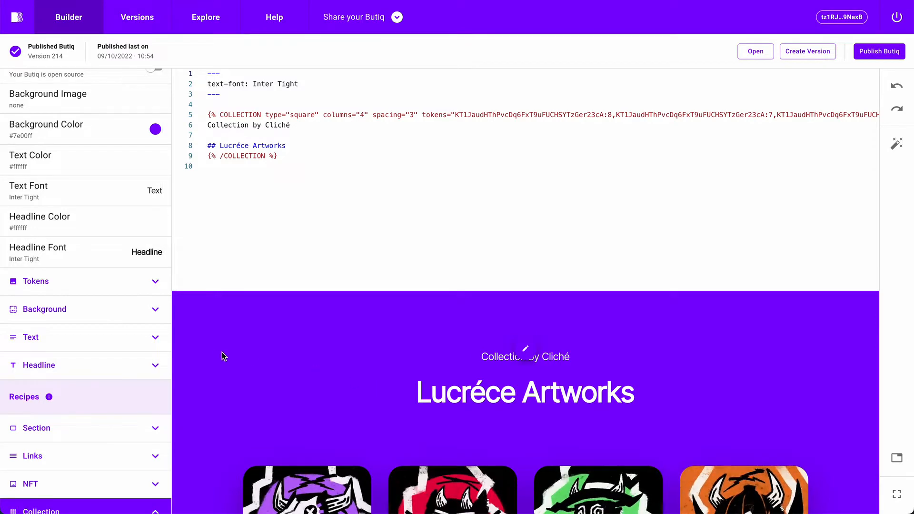
Set the page's global text alignment to left
left_click(35, 342)
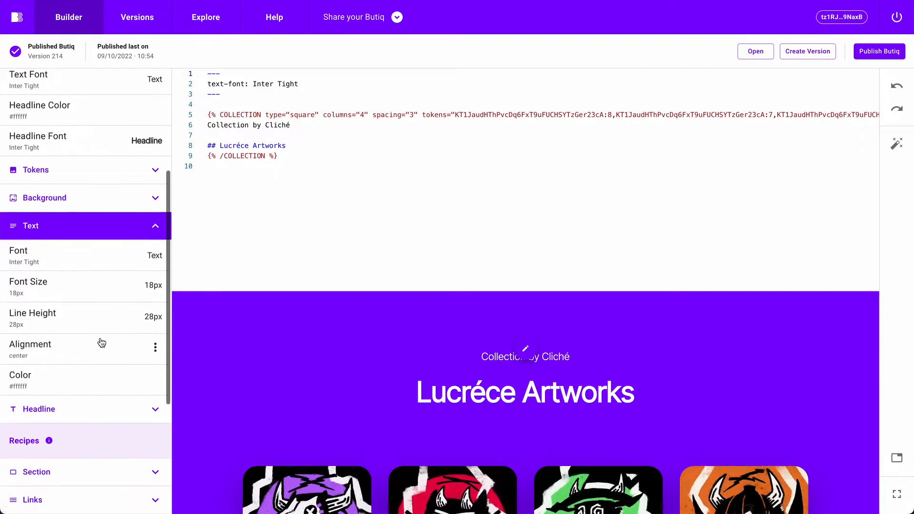
left_click(155, 343)
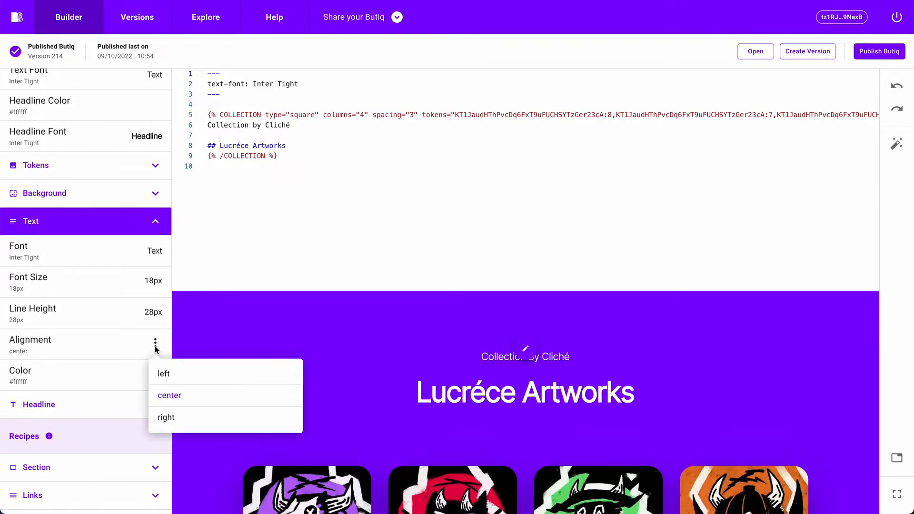
left_click(164, 374)
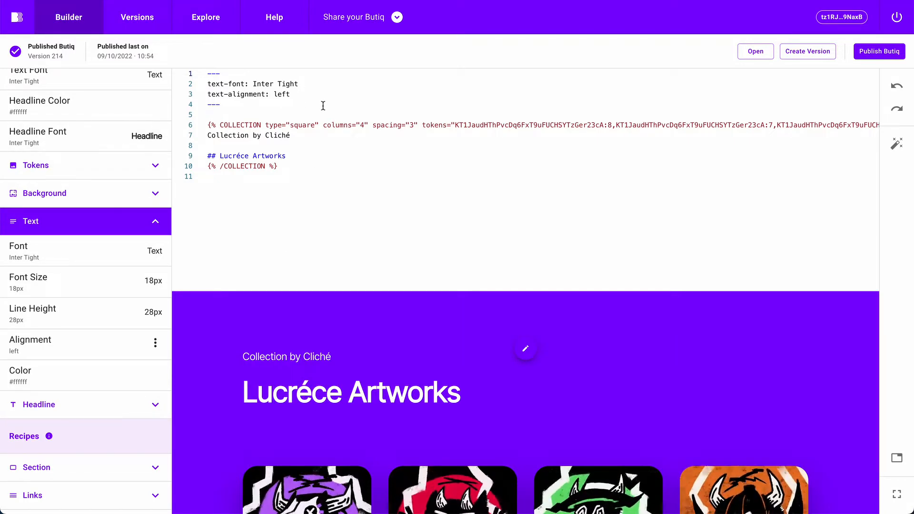
left_click_drag(274, 92, 199, 88)
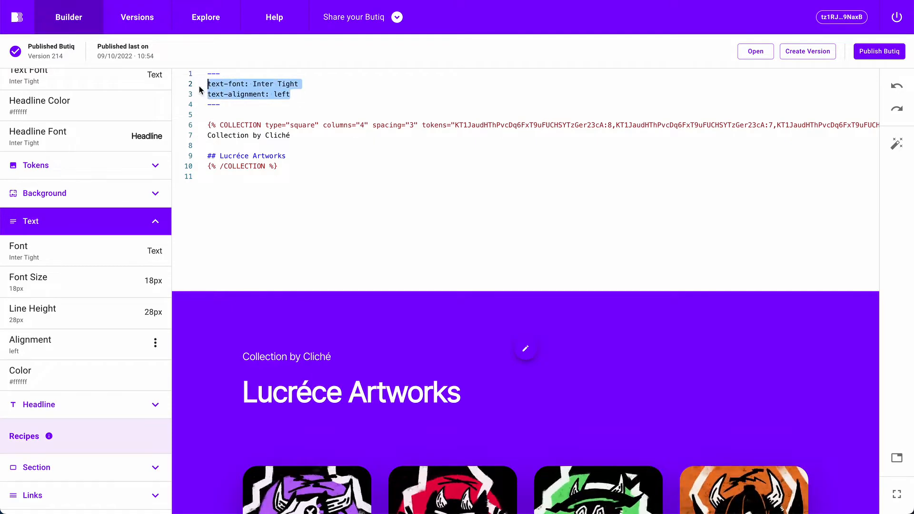
left_click(329, 94)
left_click_drag(246, 93, 202, 89)
left_click(301, 95)
left_click_drag(302, 94, 202, 88)
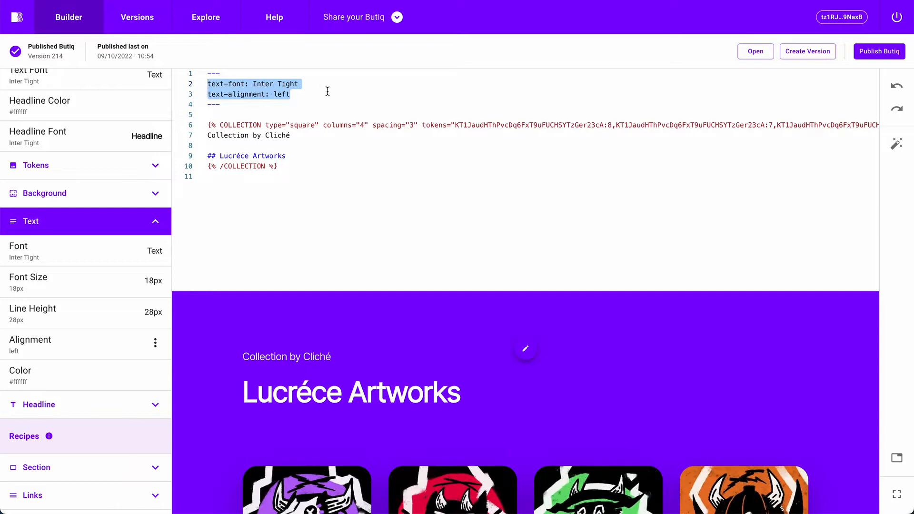
Try right as the text-alignment value in the page's front matter, and restore it to left
left_click(309, 95)
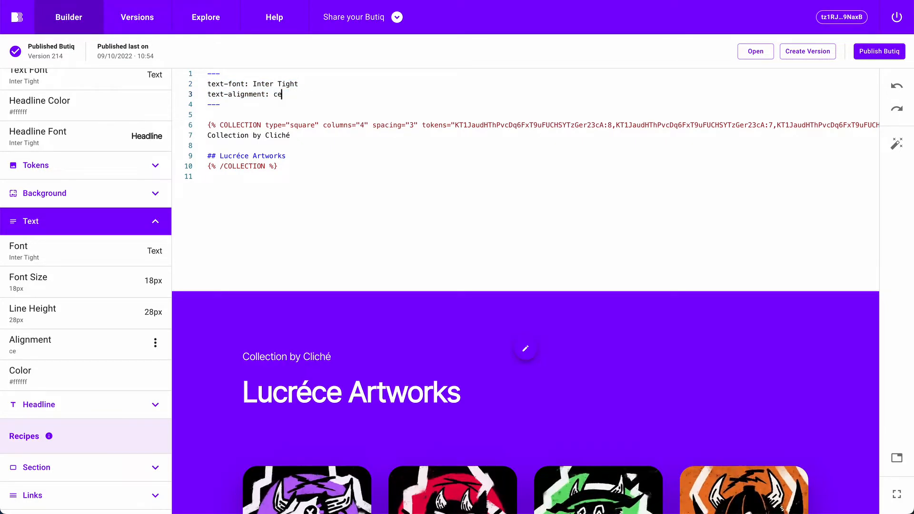
key("BackSpace")
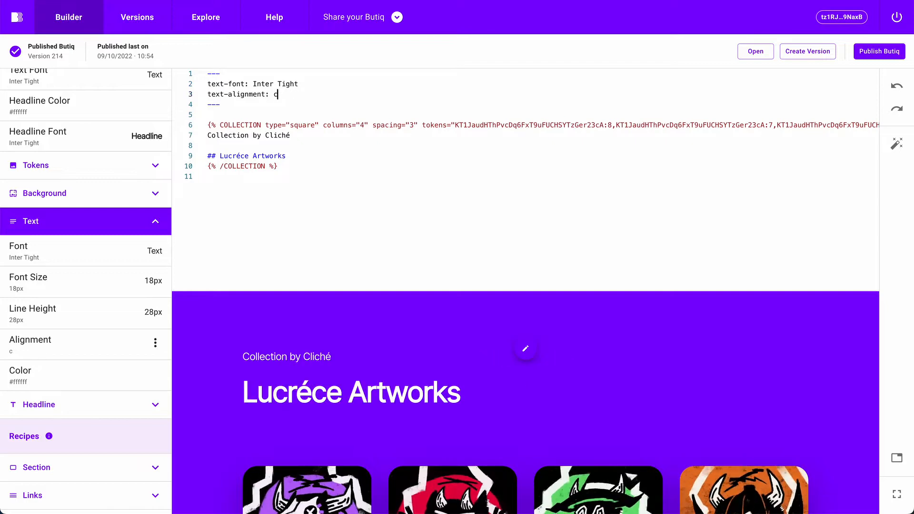
key("BackSpace")
type("right")
key("BackSpace")
key("BackSpace")
key("BackSpace")
key("BackSpace")
key("BackSpace")
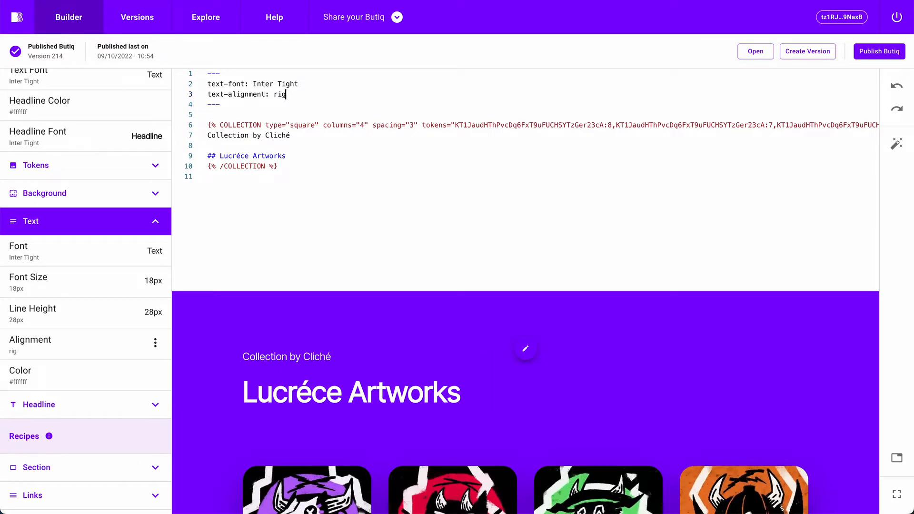
type("left")
Look over the collection's artwork grid in the preview and open the first artwork
scroll(417, 339, "down", 5)
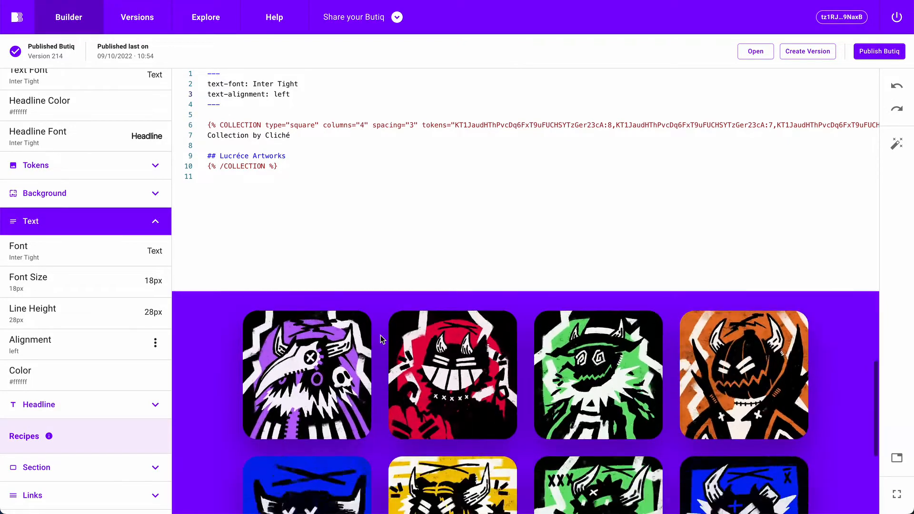
scroll(380, 340, "down", 2)
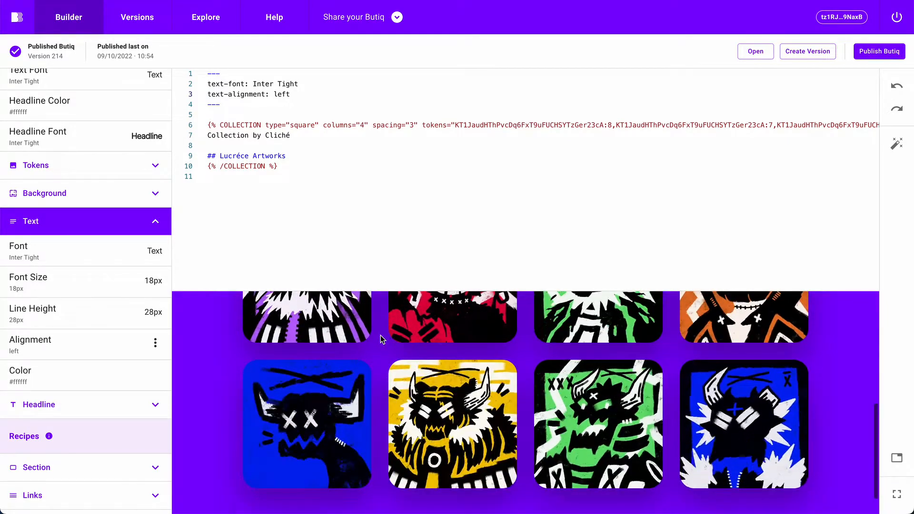
scroll(380, 339, "up", 3)
scroll(380, 335, "up", 2)
scroll(380, 335, "down", 2)
mouse_move(334, 369)
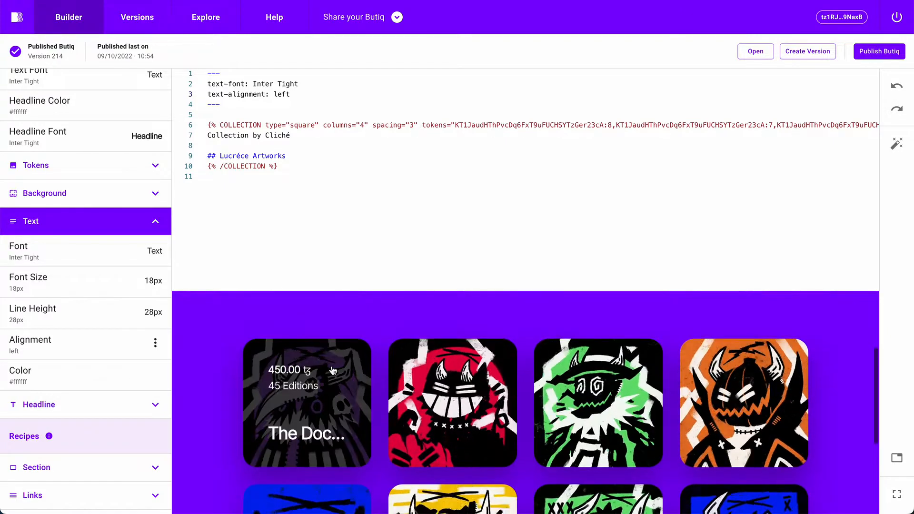
left_click(320, 394)
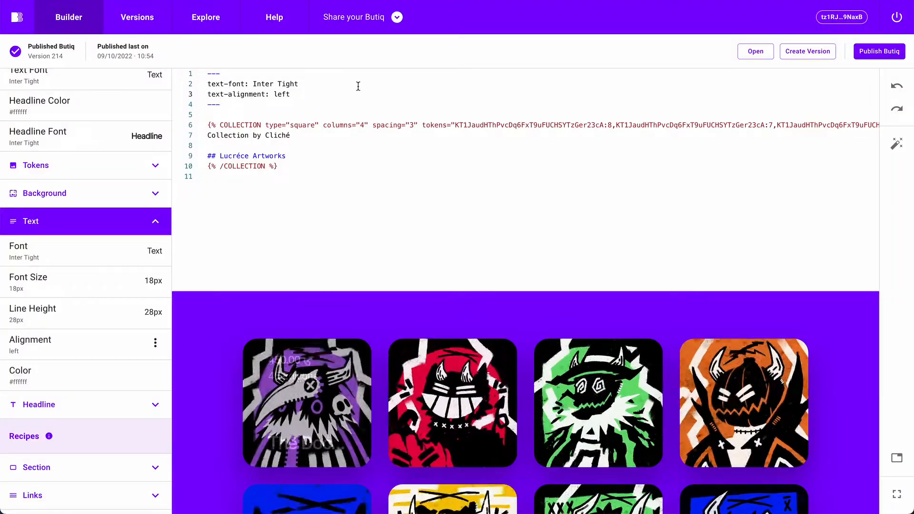
Add background-image="KT1JaudHThPvcDq6FxT9uFUCHSYTzGer23cA:8" to the opening COLLECTION tag and check the background in the preview
type("backgroun")
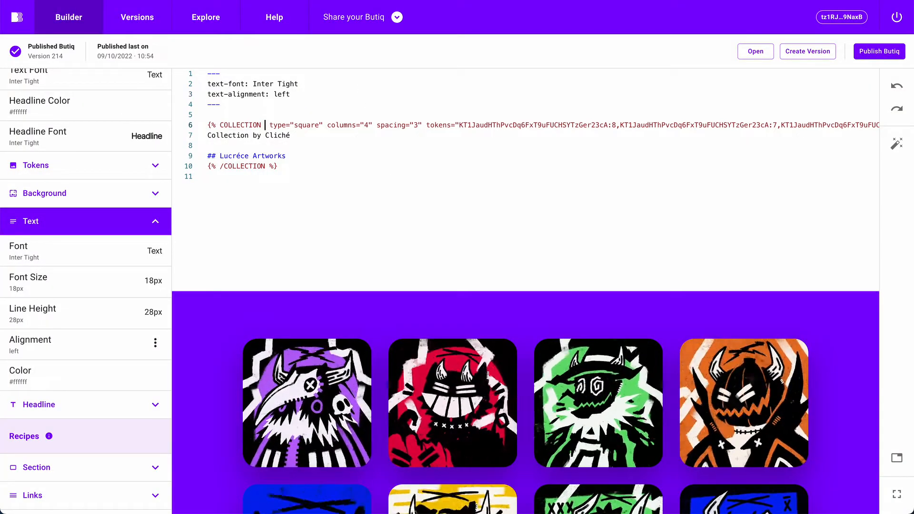
type("d-image")
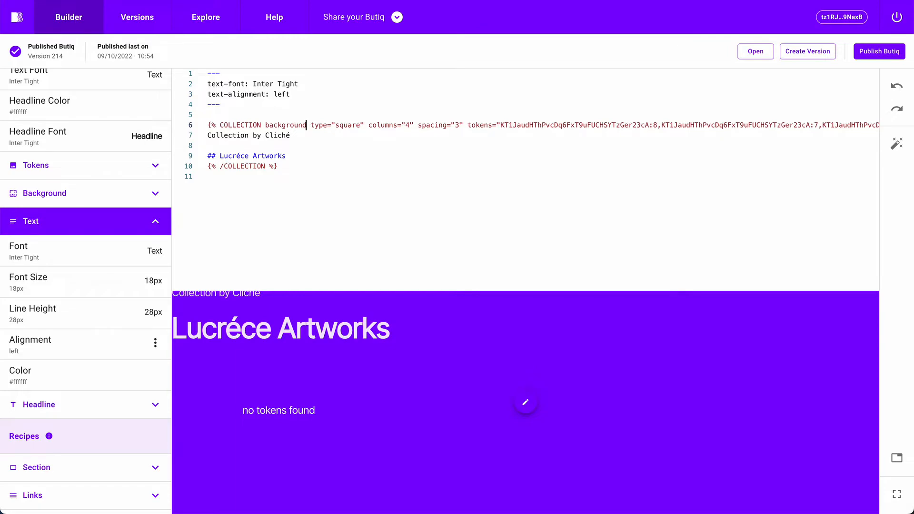
type("=\"\"")
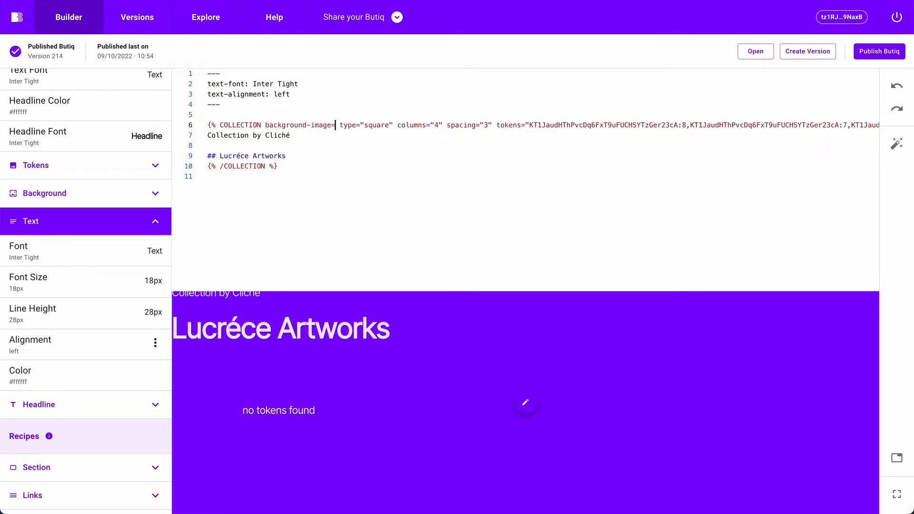
key("ctrl+v")
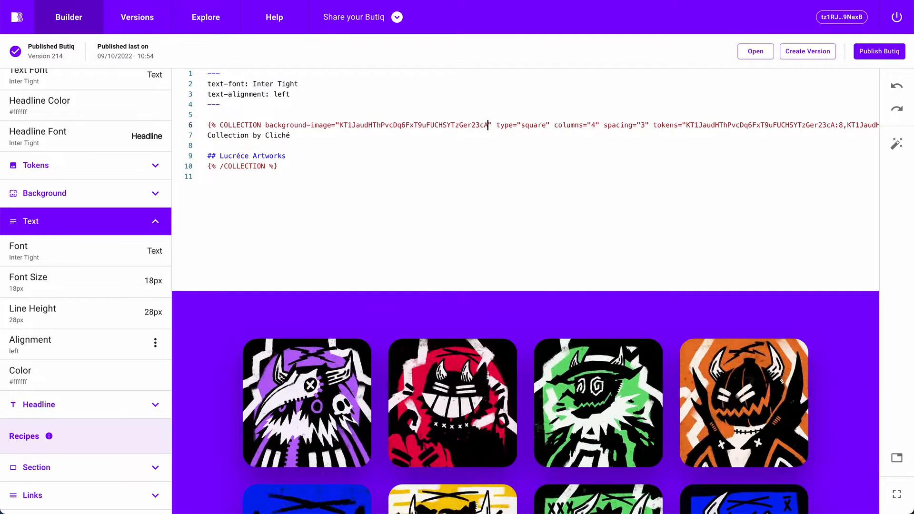
type(":8")
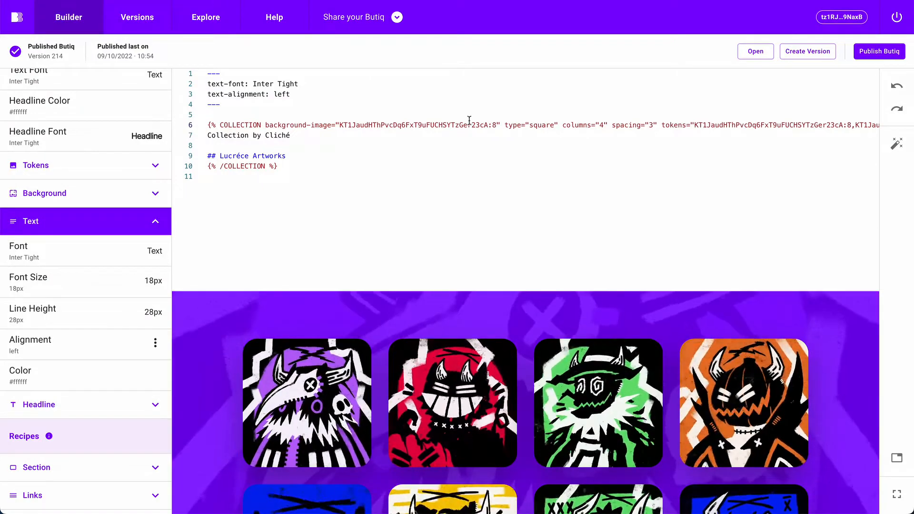
scroll(846, 426, "down", 3)
scroll(844, 422, "up", 5)
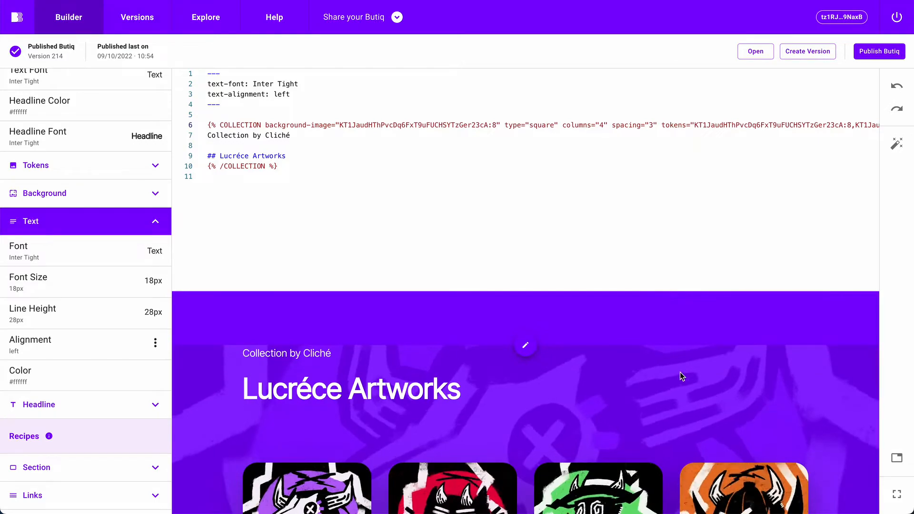
scroll(662, 373, "down", 3)
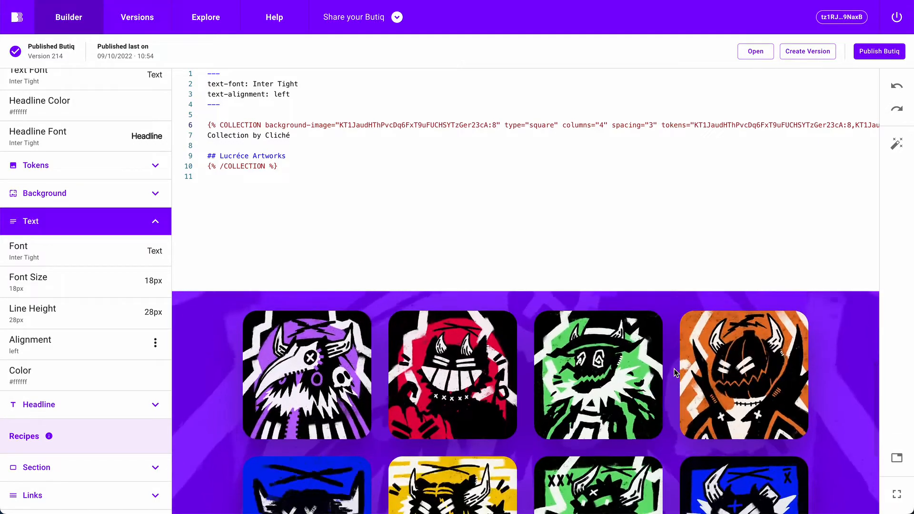
scroll(674, 373, "up", 3)
scroll(674, 373, "down", 4)
scroll(674, 372, "down", 1)
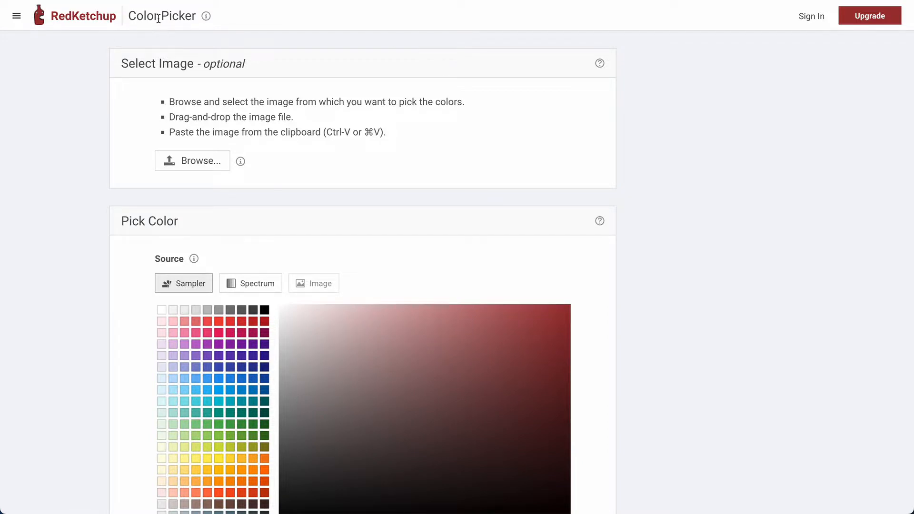
Switch to the RedKetchup Color Picker, load artifact.webp and get the hex code of the artwork's blue
left_click(198, 163)
double_click(389, 177)
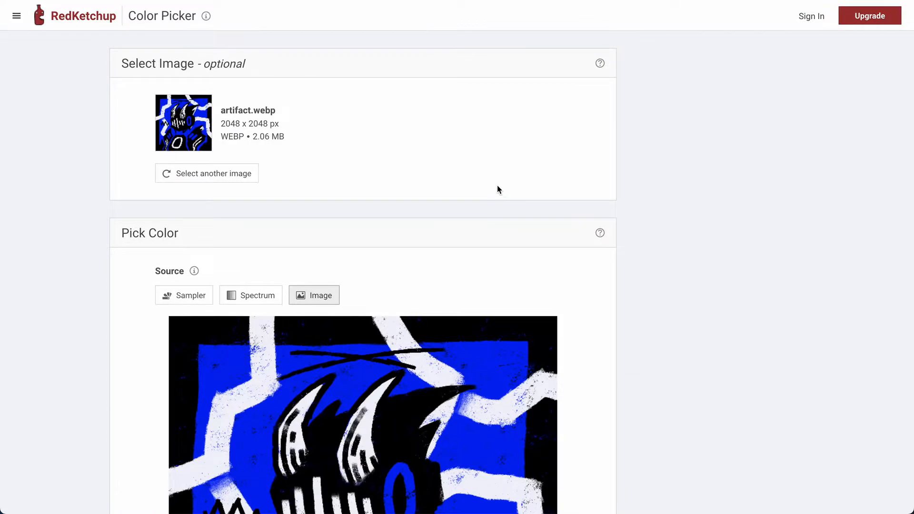
scroll(361, 150, "down", 3)
scroll(360, 150, "down", 3)
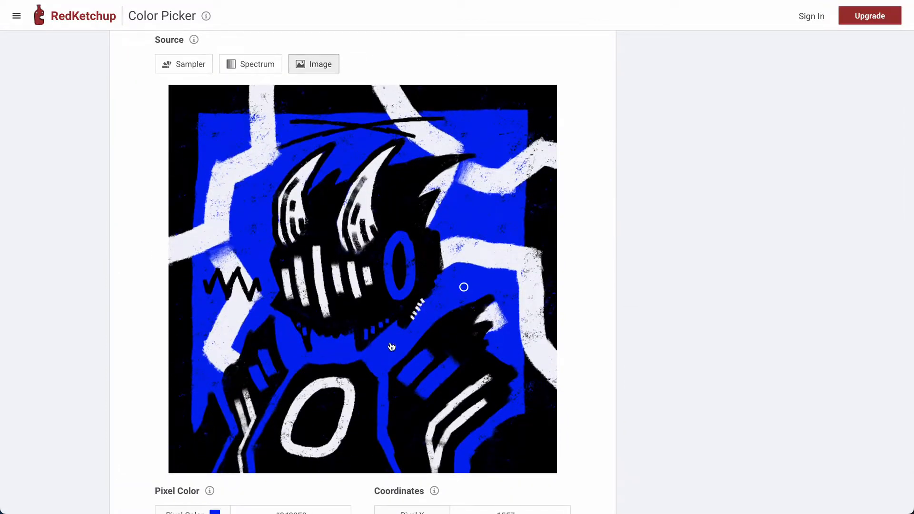
scroll(597, 322, "down", 3)
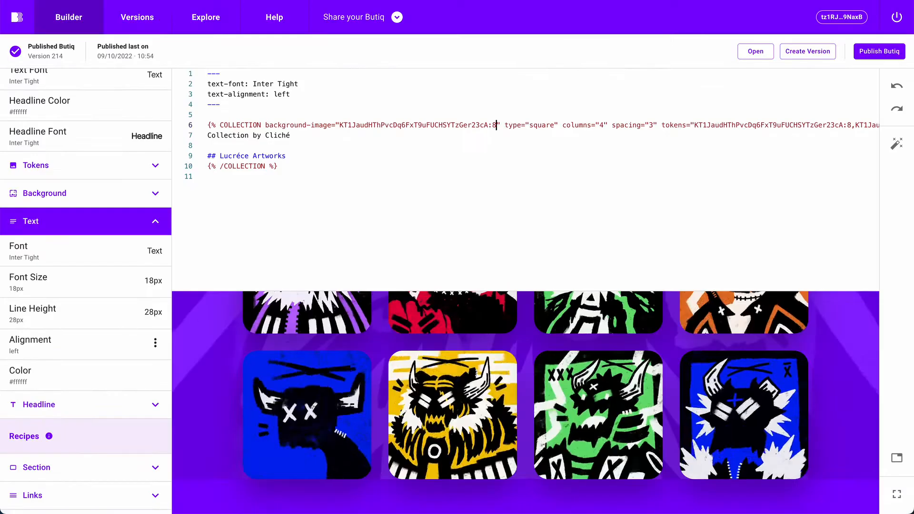
Switch back to the Butiq builder and add background-color="#0423F2" to the opening COLLECTION tag
left_click(262, 124)
type("background-col")
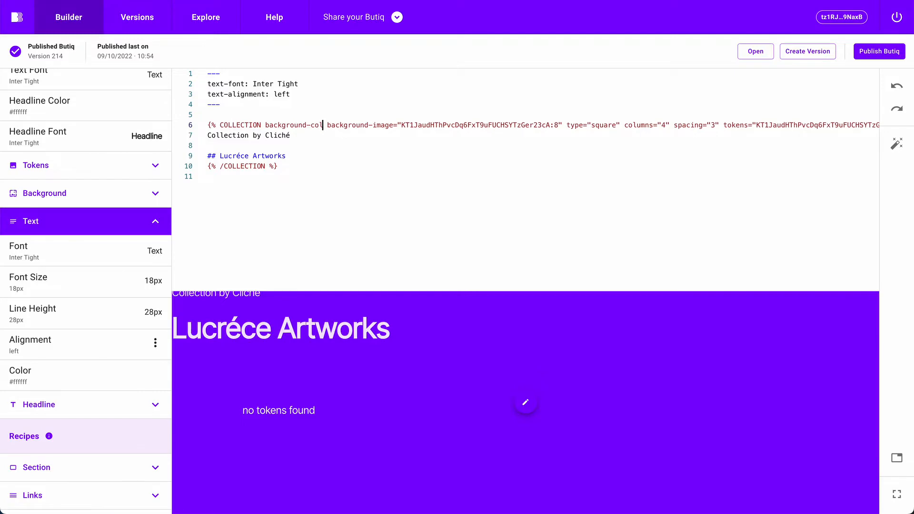
type("\"")
key("ctrl+v")
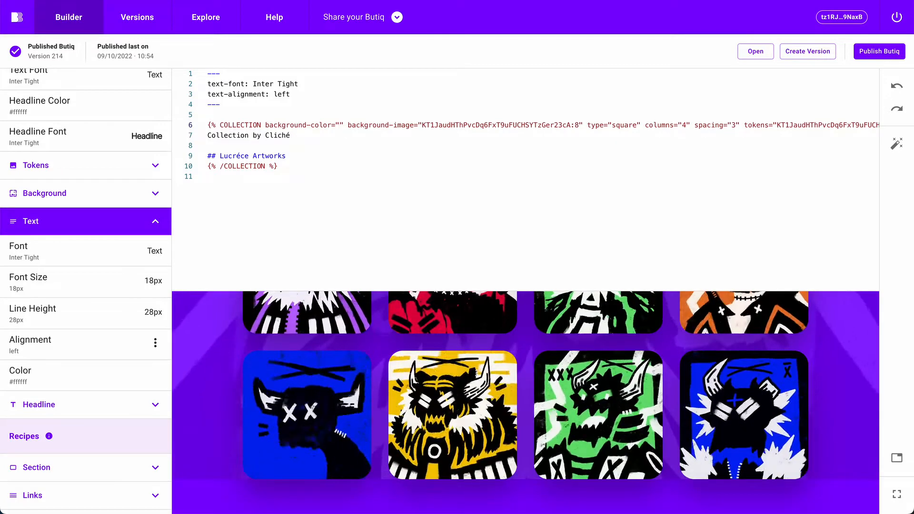
Examine the collection's background and outer margins in the full-screen preview, and return to the editor
left_click(896, 494)
scroll(852, 412, "up", 1)
scroll(849, 410, "down", 1)
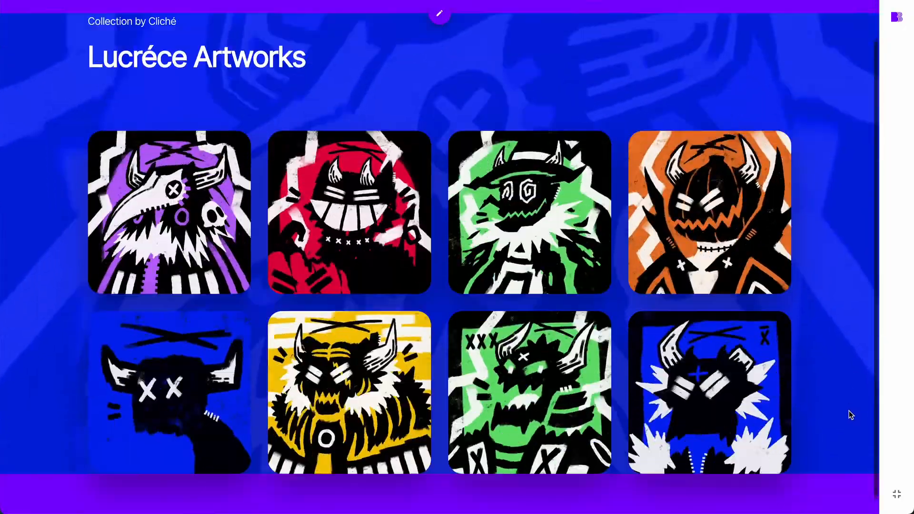
scroll(849, 411, "up", 1)
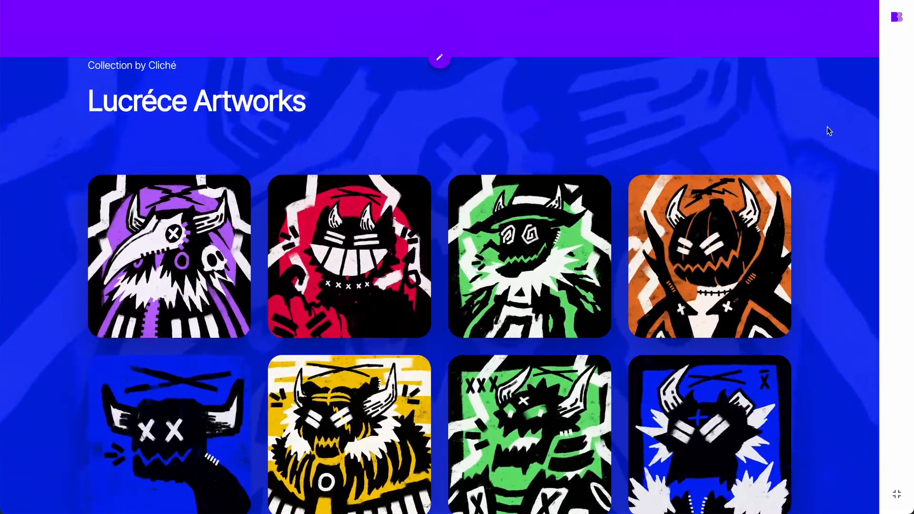
scroll(827, 126, "down", 2)
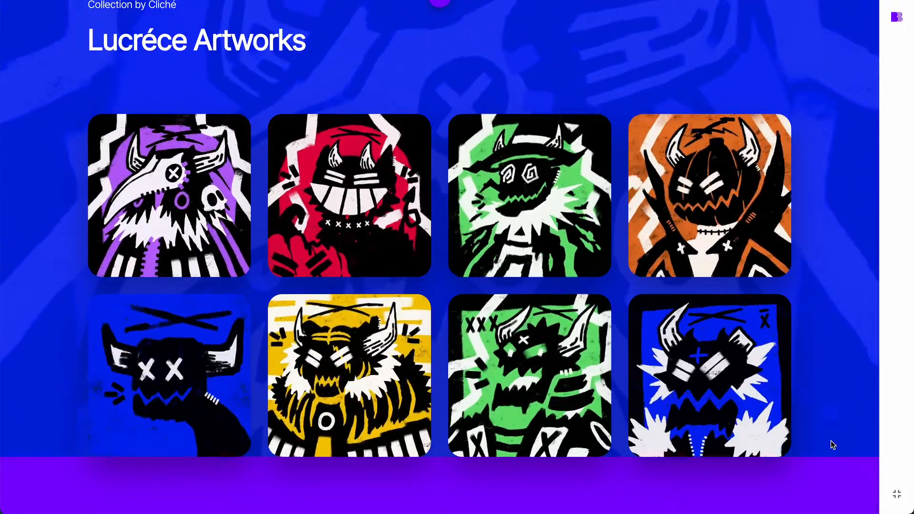
scroll(830, 441, "up", 2)
left_click(898, 492)
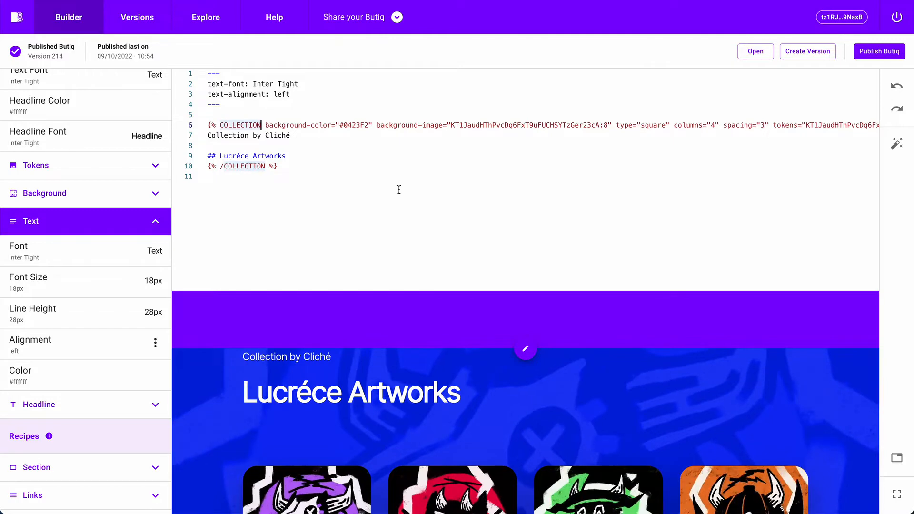
Add top="0" and bottom="0" to the opening COLLECTION tag, before the background-color attribute
type("top=\"\"")
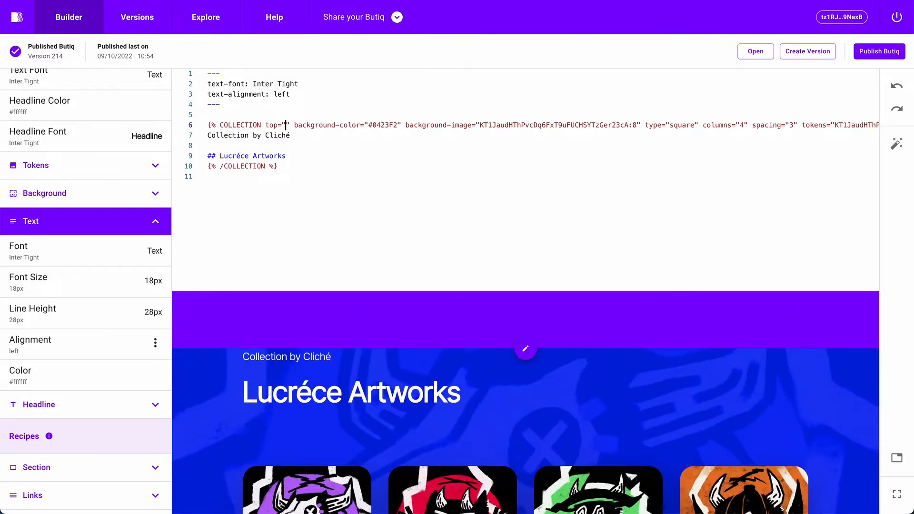
type("0")
key("Right")
type("bo")
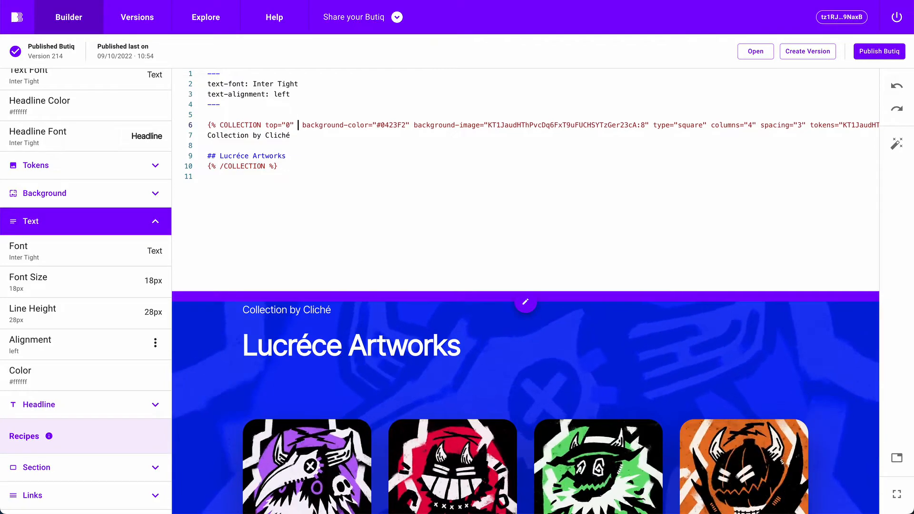
type("ttom=\"0\"")
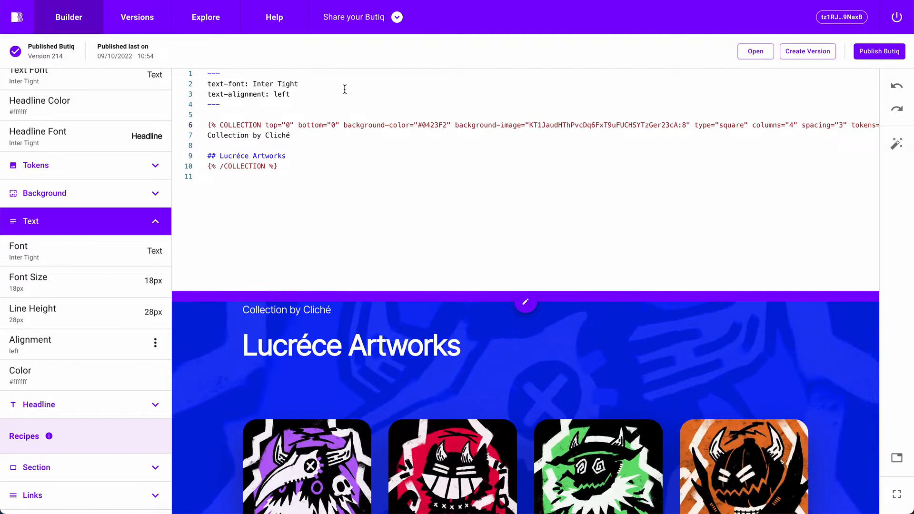
Add spacing-top="100px" and spacing-bottom="100px" to the opening COLLECTION tag, between the bottom and background-color attributes
left_click(339, 126)
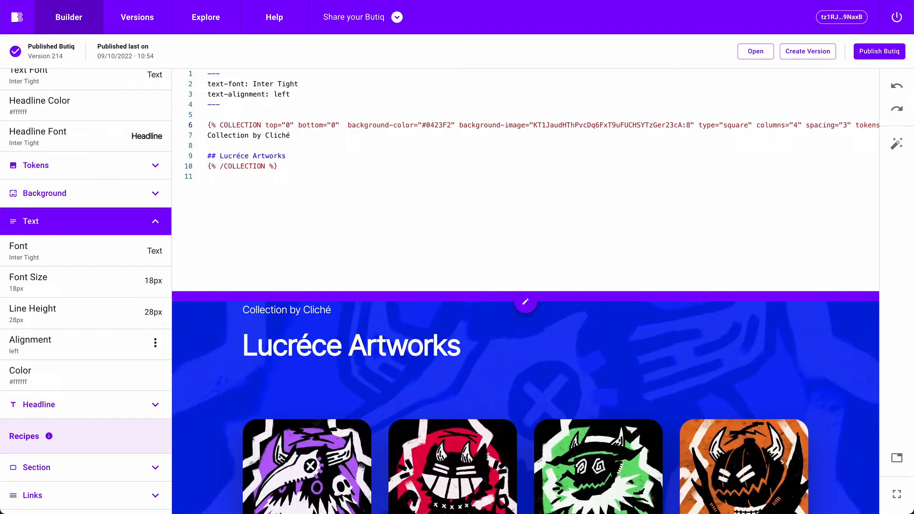
type("spacing-")
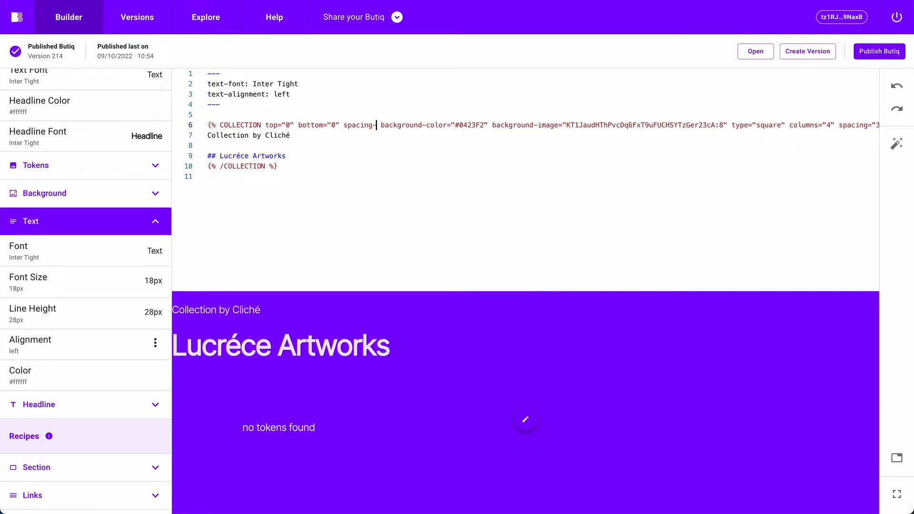
type("top=\"100")
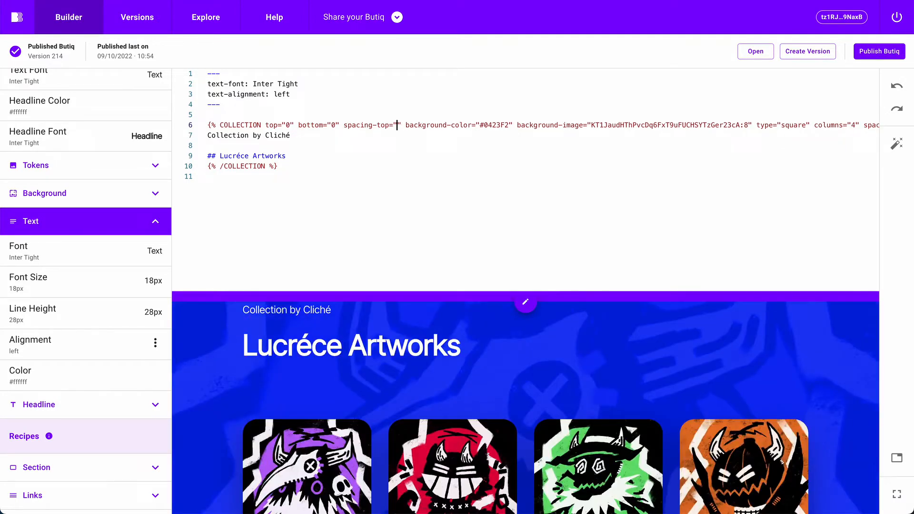
type("px")
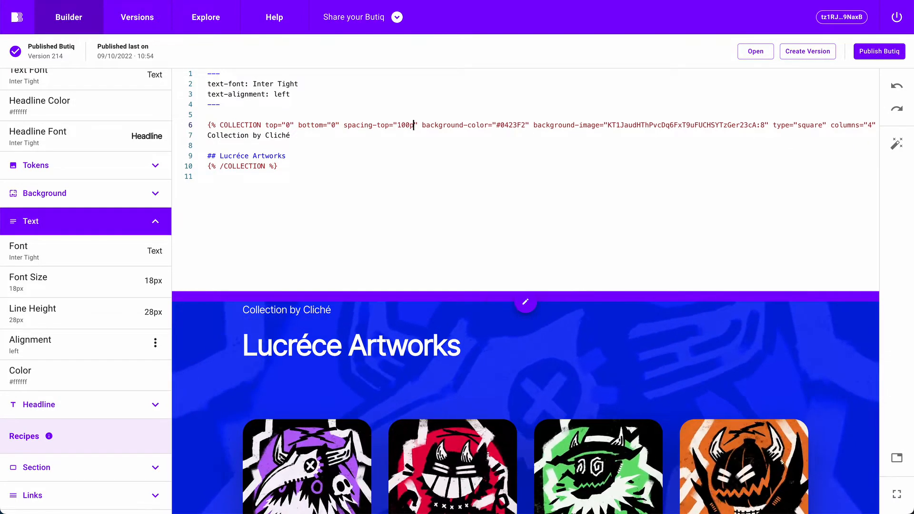
key("Right")
type("s")
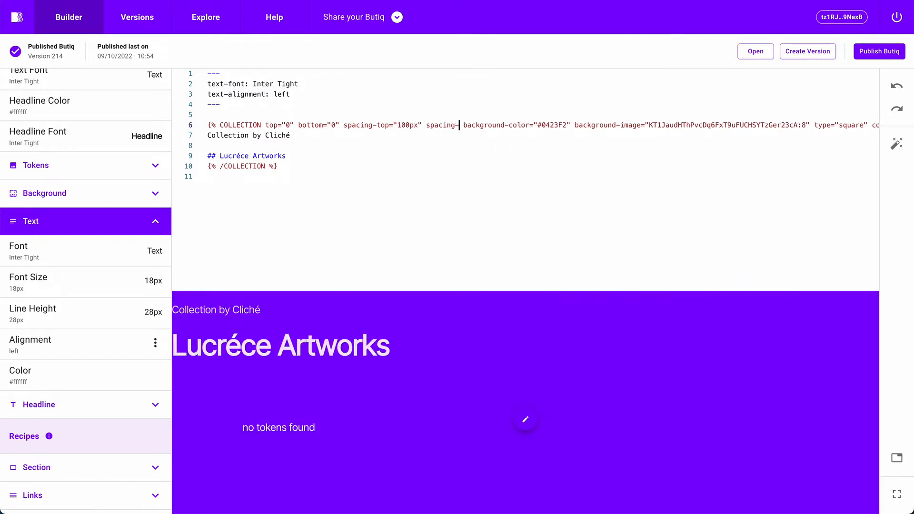
type("pacing-bottom")
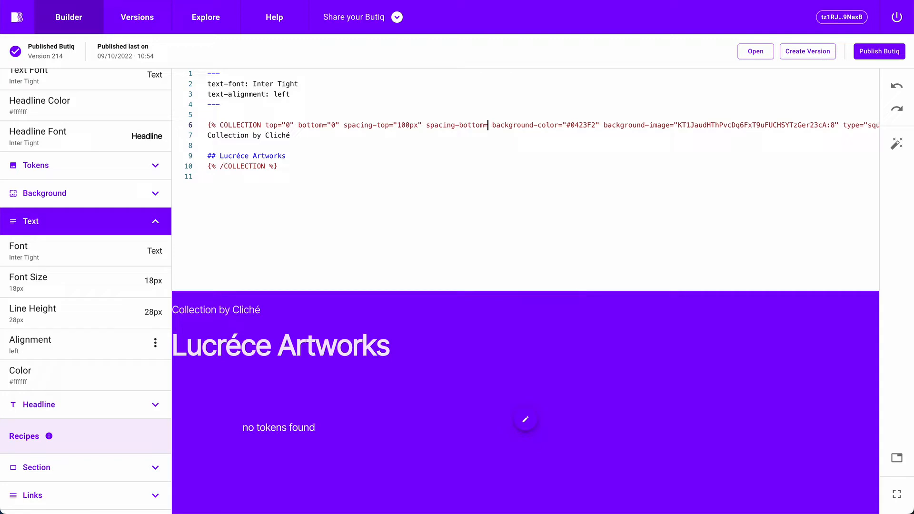
type("=\"100px")
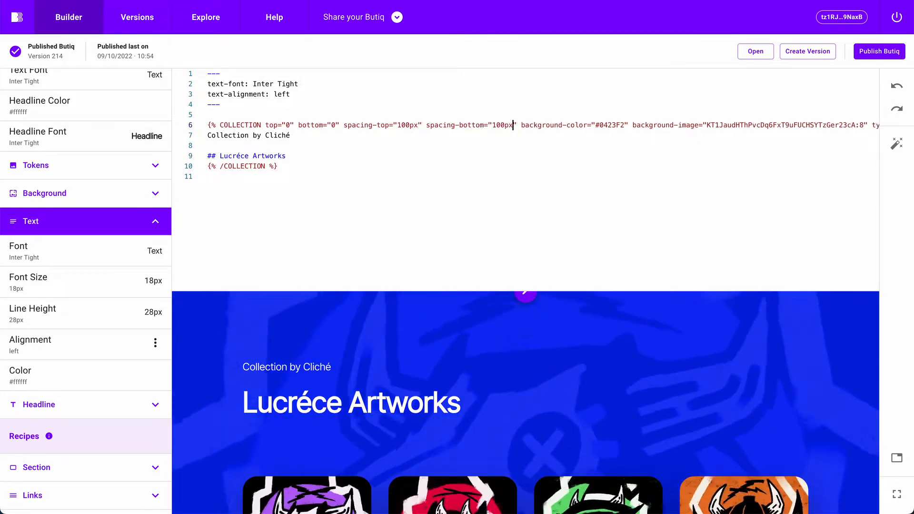
Examine the collection's inner top and bottom spacing in the full-screen preview, and return to the editor
left_click(896, 494)
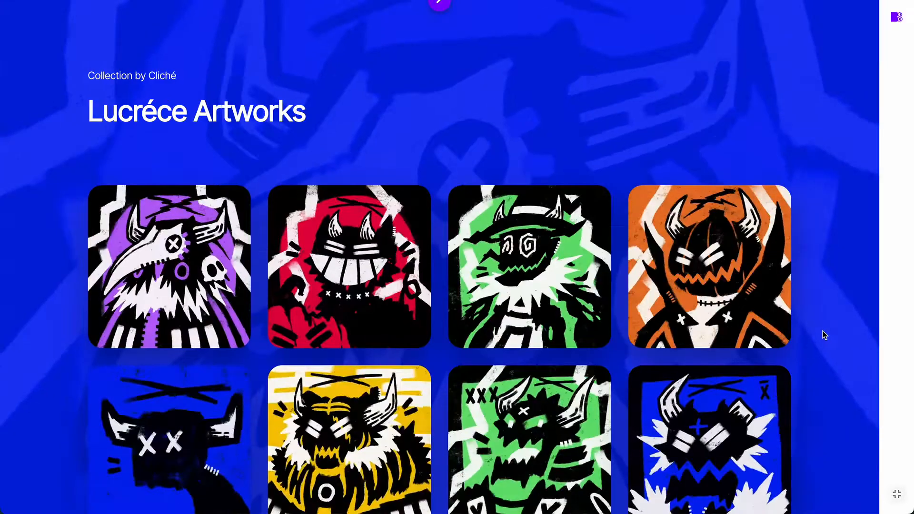
scroll(828, 340, "down", 2)
scroll(832, 344, "up", 2)
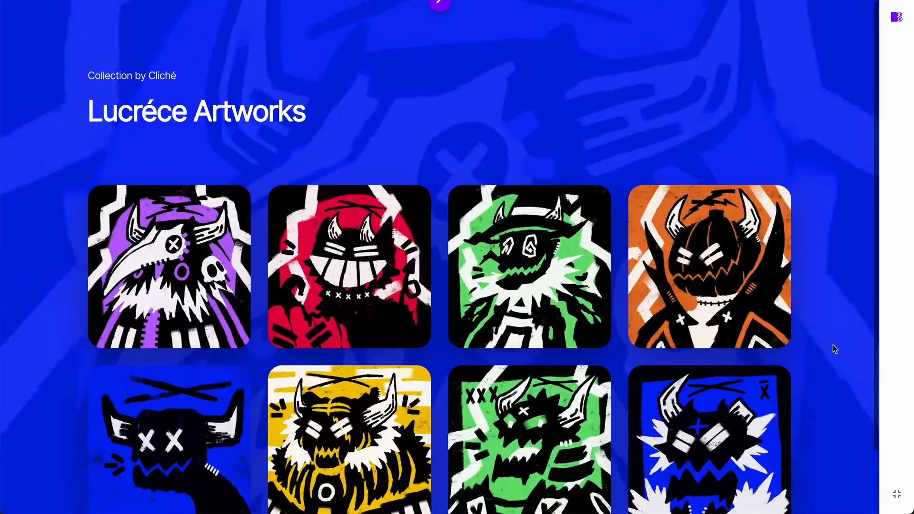
left_click(897, 494)
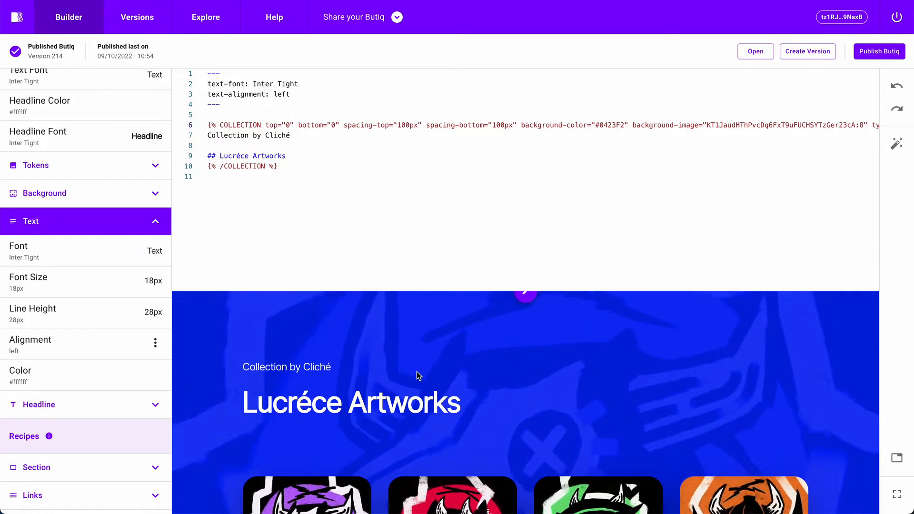
Duplicate the whole Lucréce COLLECTION block below the original, separated by a blank line
left_click_drag(306, 171, 190, 127)
key("ctrl+c")
left_click(321, 188)
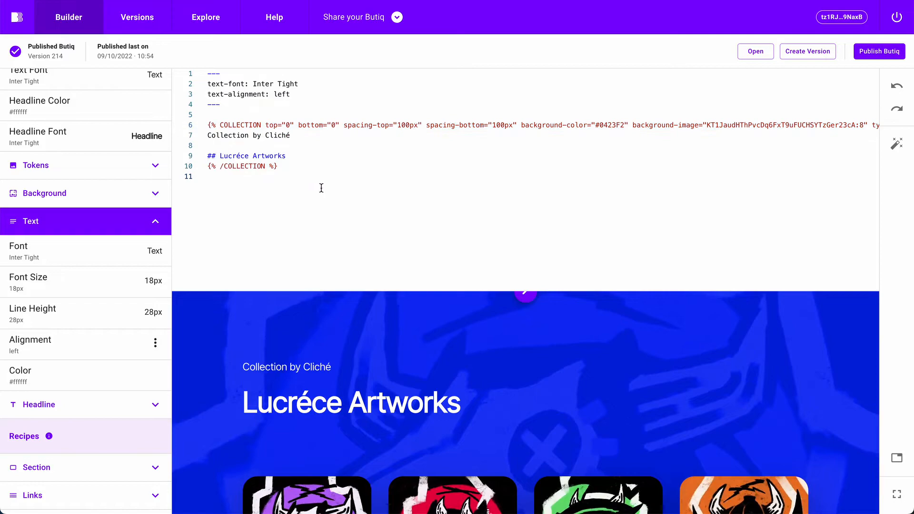
key("Return")
key("ctrl+v")
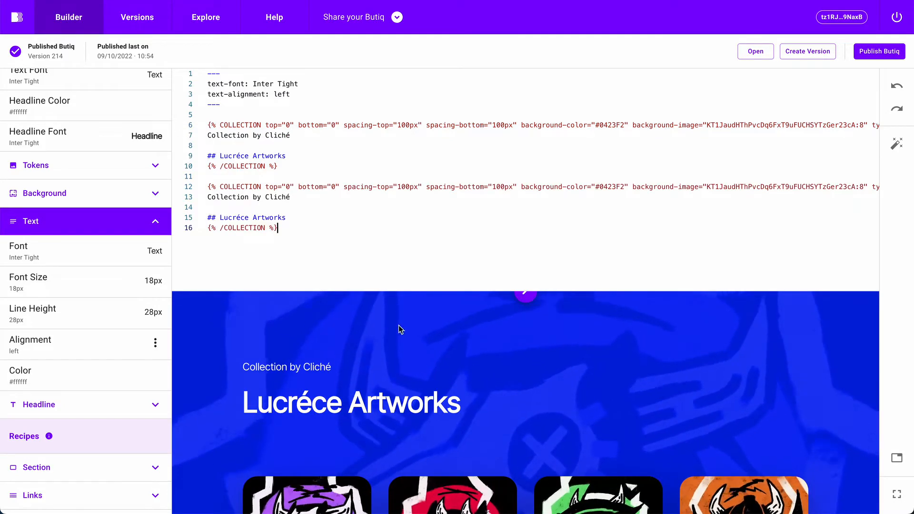
Replace the word Lucréce in the duplicated block's Artworks heading with the second artist's name
scroll(810, 373, "down", 4)
scroll(855, 372, "up", 2)
scroll(855, 374, "up", 3)
scroll(855, 385, "down", 8)
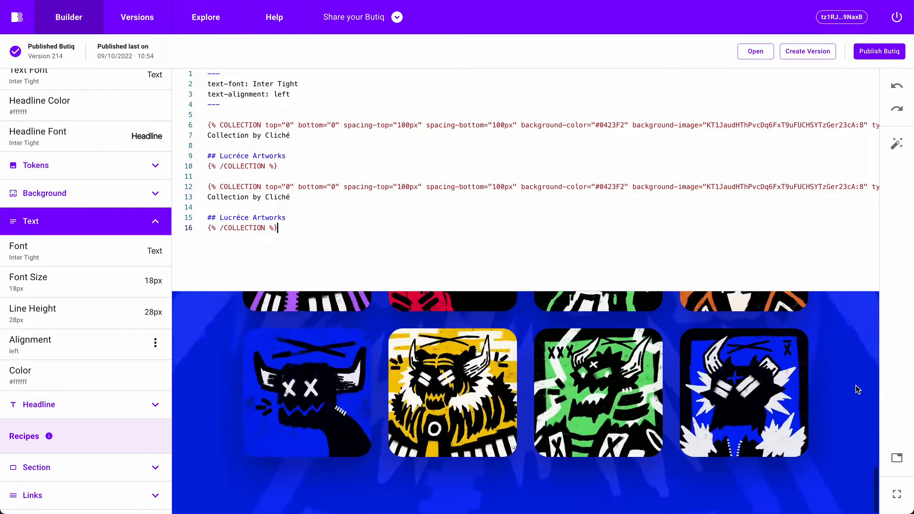
scroll(856, 388, "up", 7)
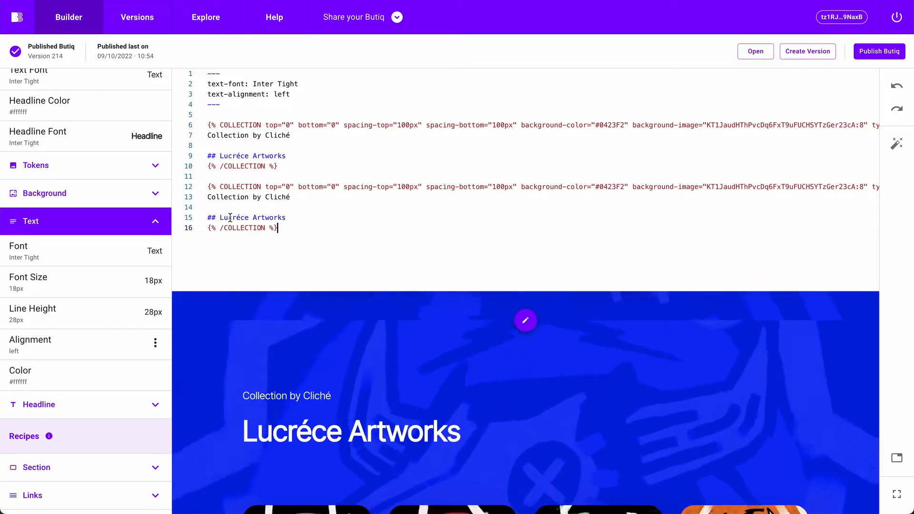
double_click(230, 218)
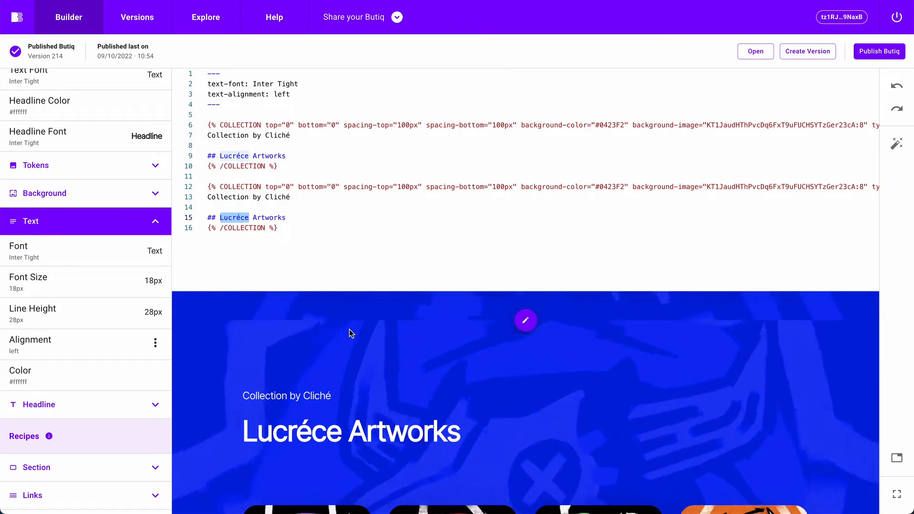
type("Daniel W.")
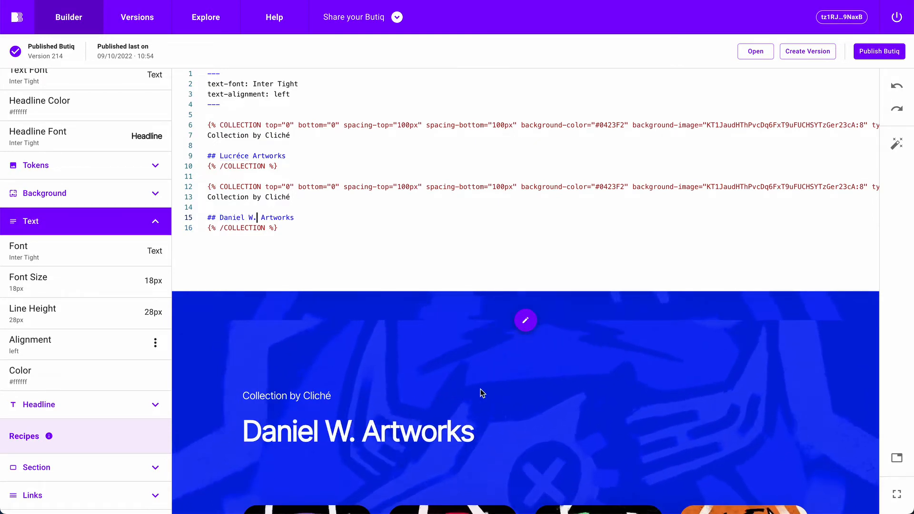
In the full-screen preview, open the second collection's Token Picker and remove all selected Lucréce tokens
left_click(896, 496)
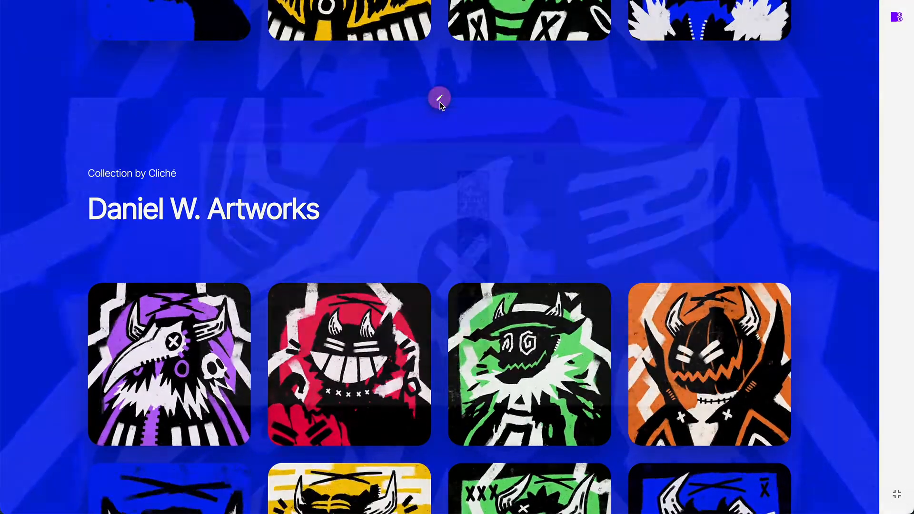
left_click(440, 100)
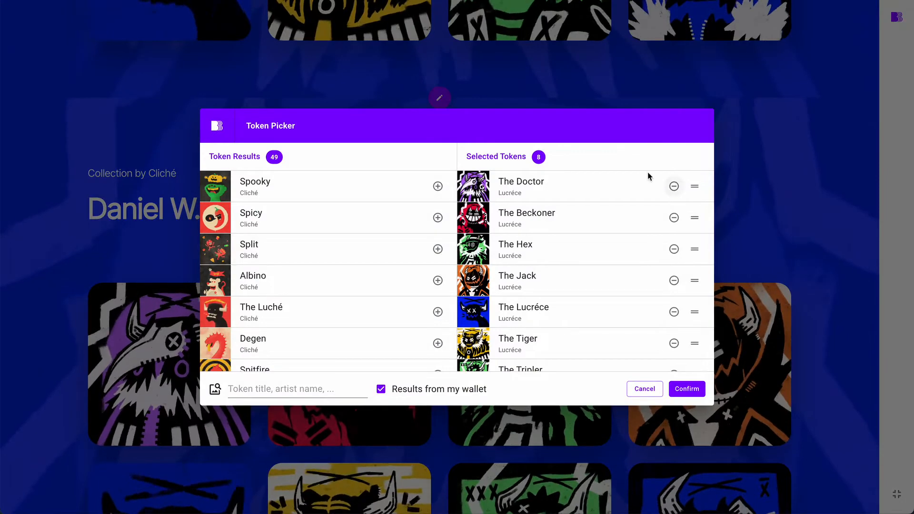
left_click(674, 186)
left_click(674, 186)
left_click(673, 186)
left_click(673, 186)
left_click(674, 186)
left_click(673, 186)
left_click(674, 186)
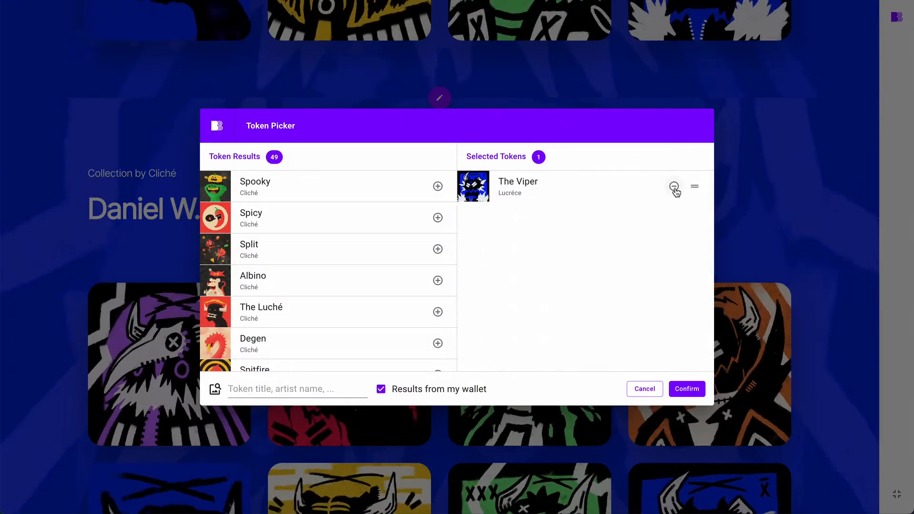
left_click(674, 186)
Search the wallet tokens by the second artist's name and select BLCKWRX #04, #06, #07 and #08
left_click(298, 390)
type("d")
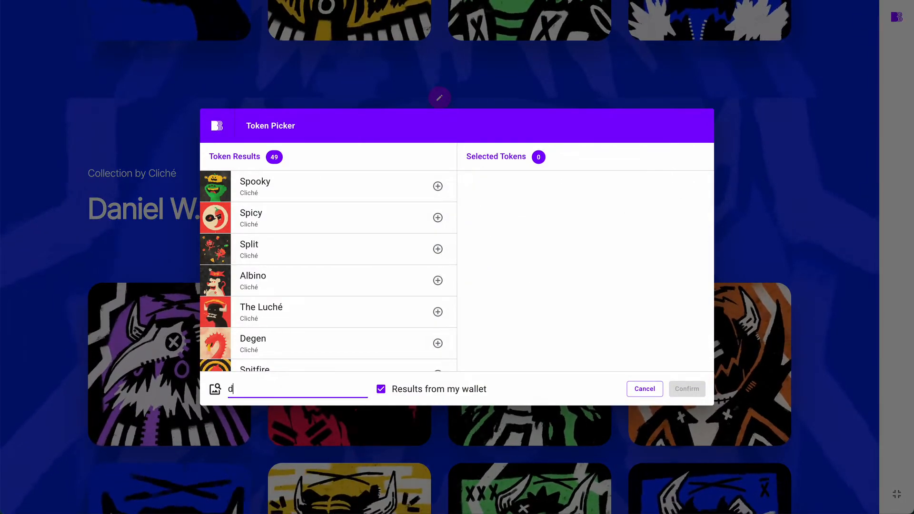
type("ani")
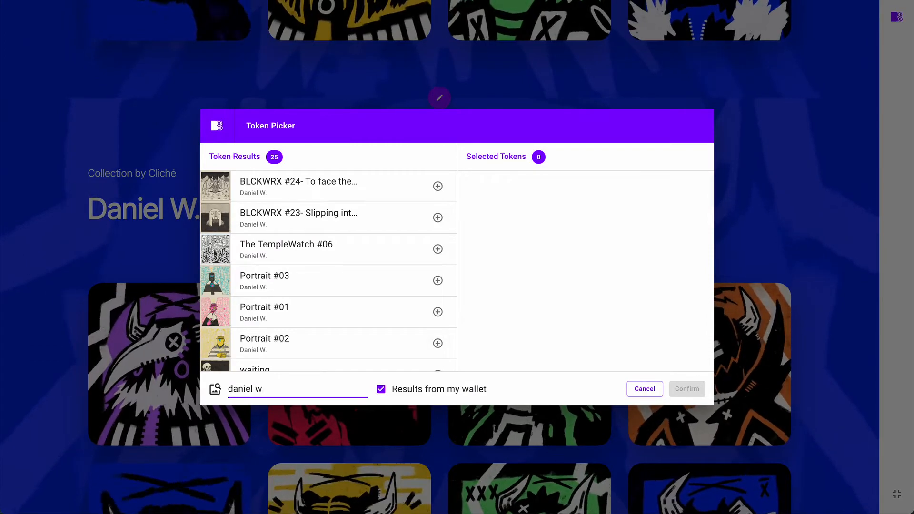
type("el w")
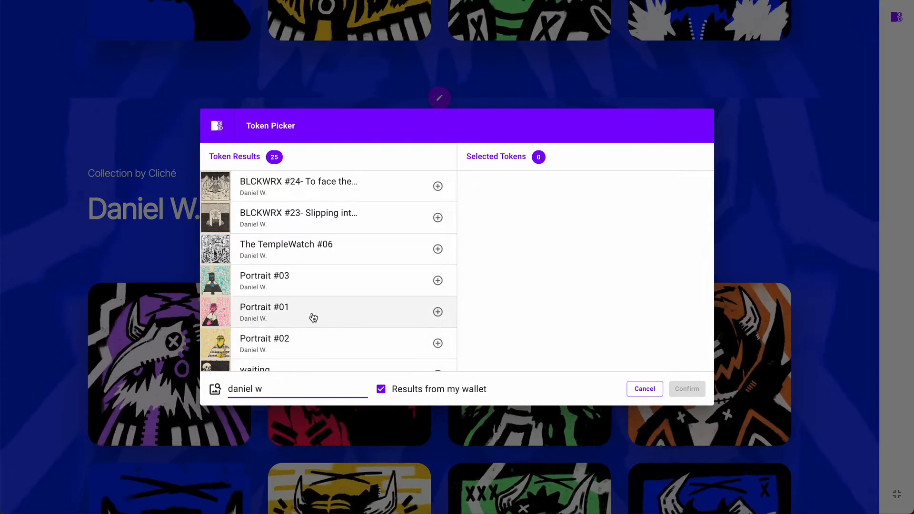
scroll(314, 318, "down", 10)
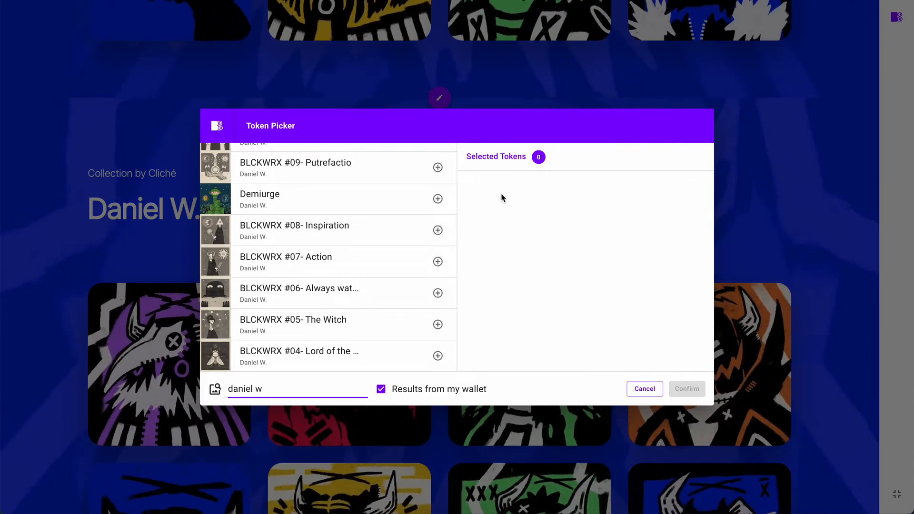
left_click(335, 356)
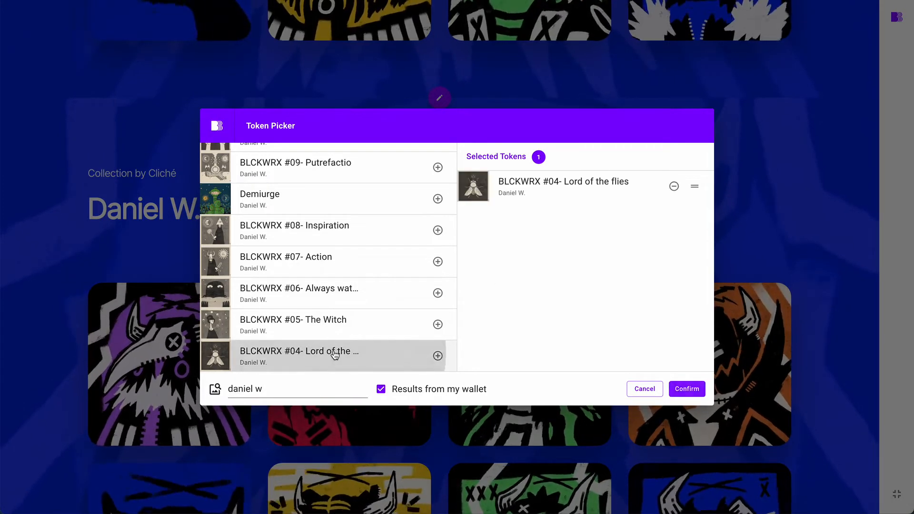
left_click(337, 294)
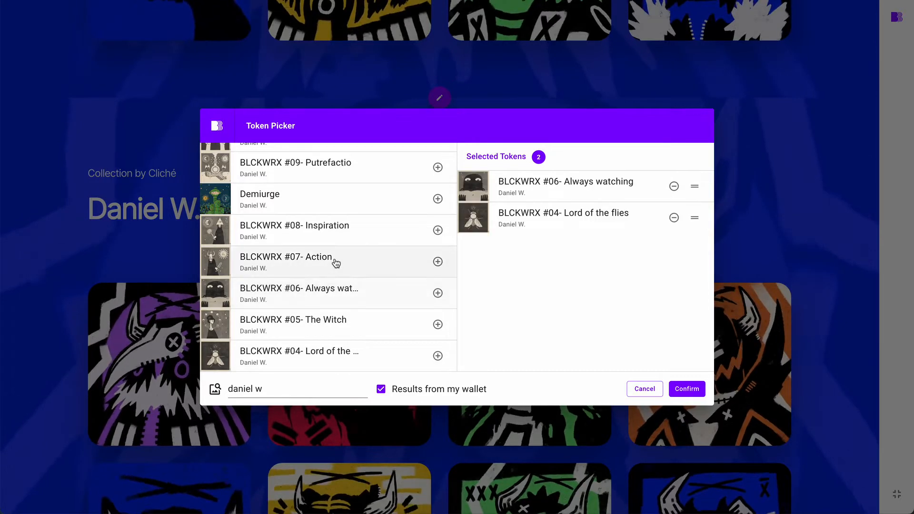
left_click(334, 262)
left_click(337, 235)
Add BLCKWRX #09, #15, #17 and #24 to the second collection's selection and confirm the tokens
scroll(340, 246, "up", 3)
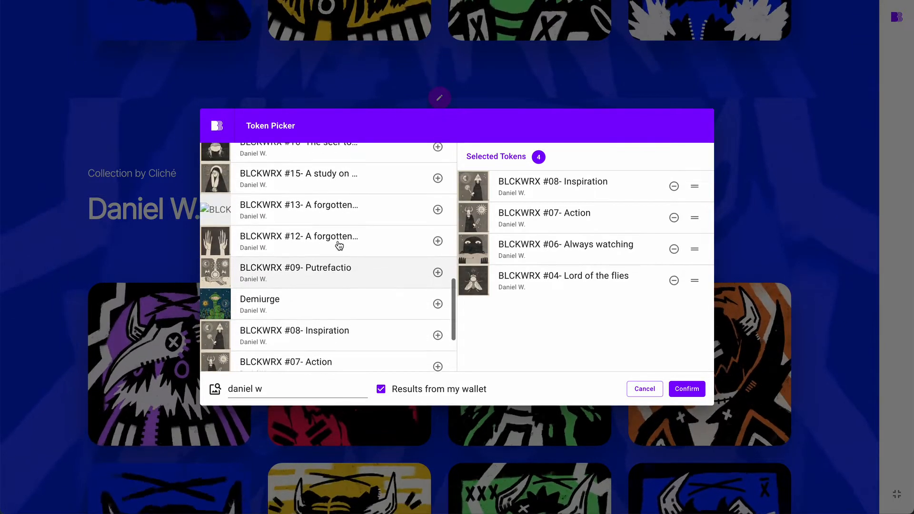
left_click(337, 280)
scroll(336, 279, "up", 2)
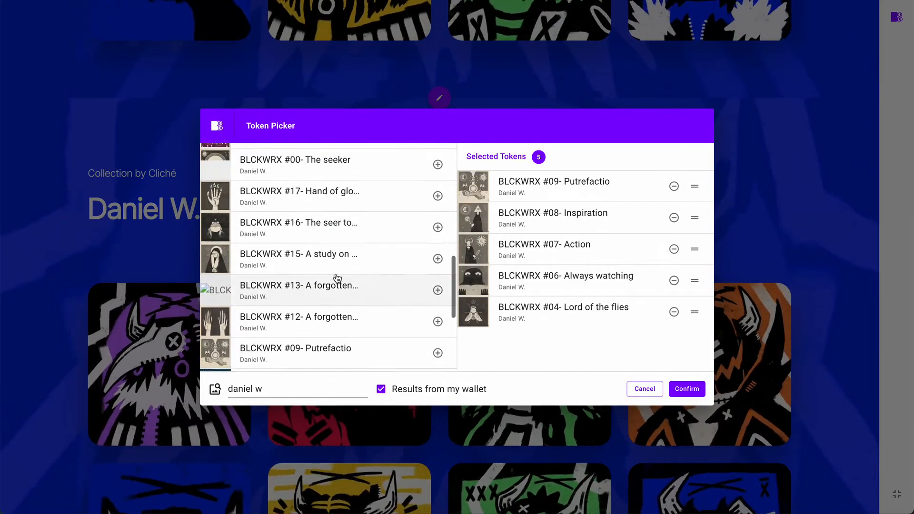
left_click(322, 266)
scroll(321, 265, "up", 2)
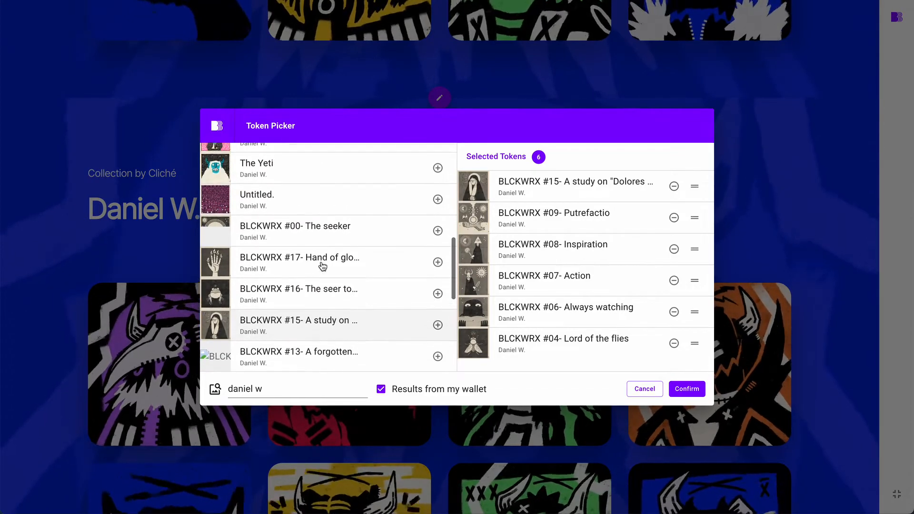
left_click(351, 270)
scroll(347, 266, "up", 8)
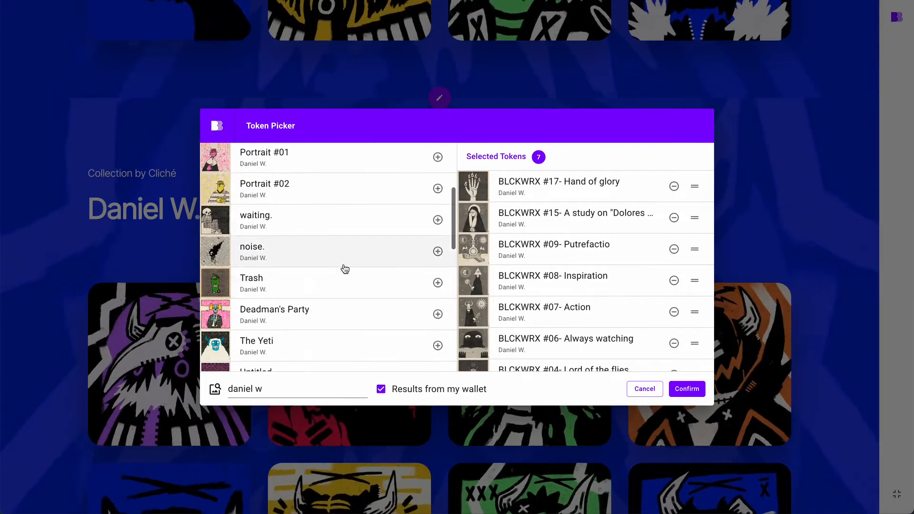
scroll(342, 260, "up", 1)
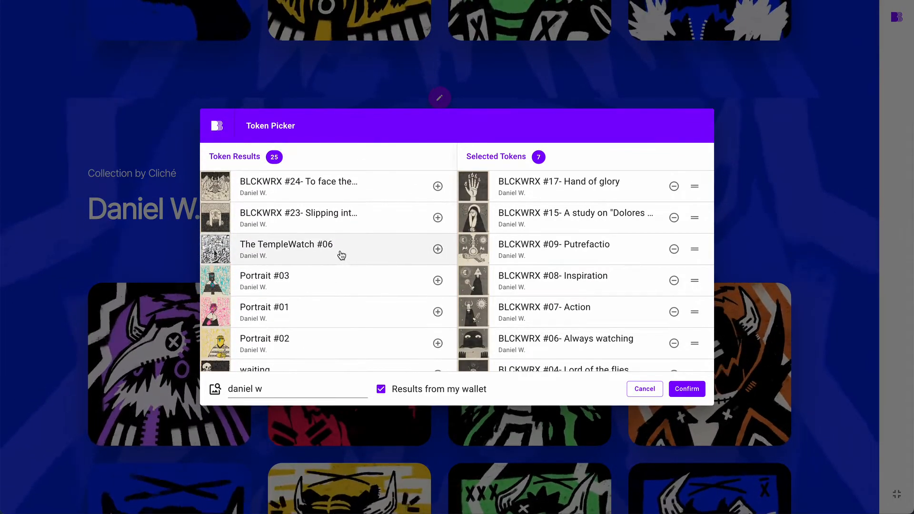
left_click(339, 196)
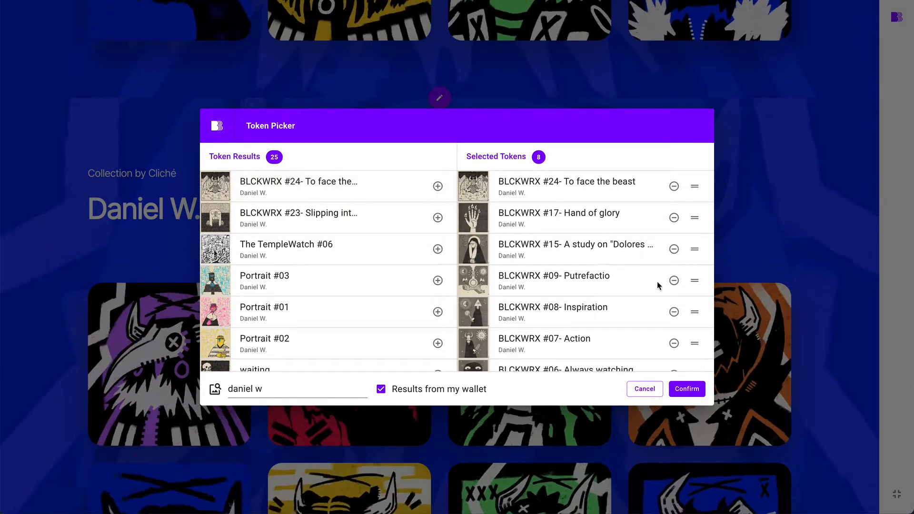
left_click(687, 388)
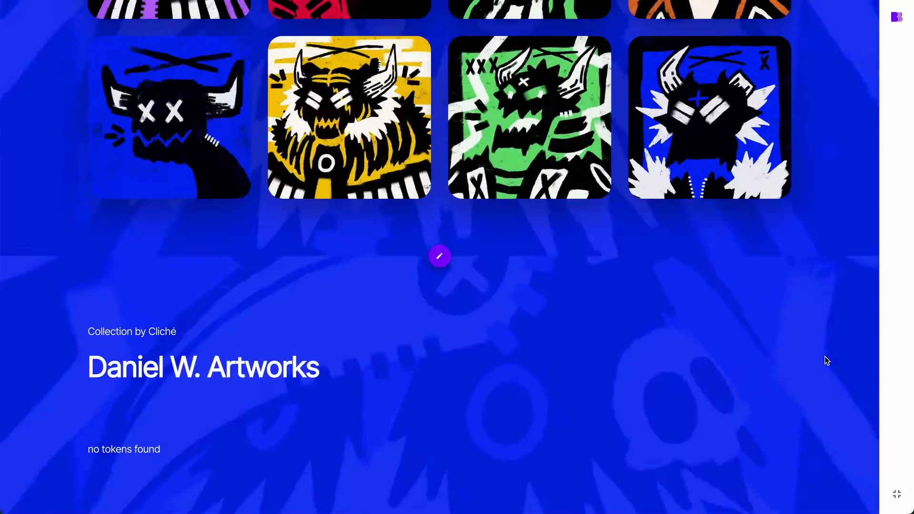
Examine the second collection's new artworks in the full-screen preview, and return to the editor
scroll(827, 346, "down", 6)
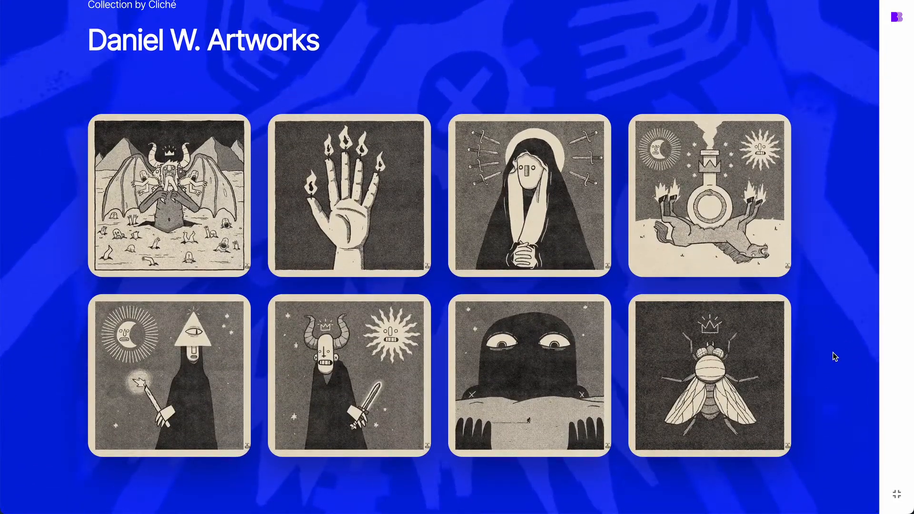
scroll(832, 352, "up", 2)
scroll(832, 352, "up", 1)
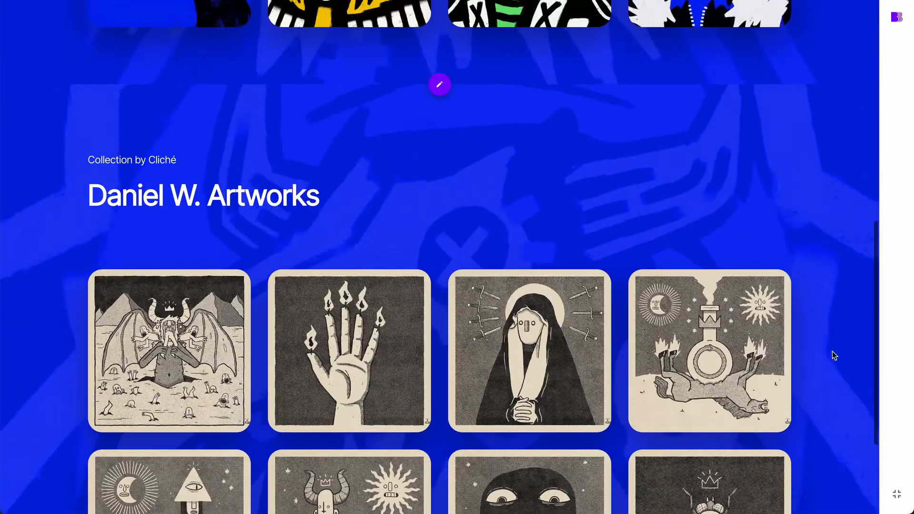
left_click(896, 497)
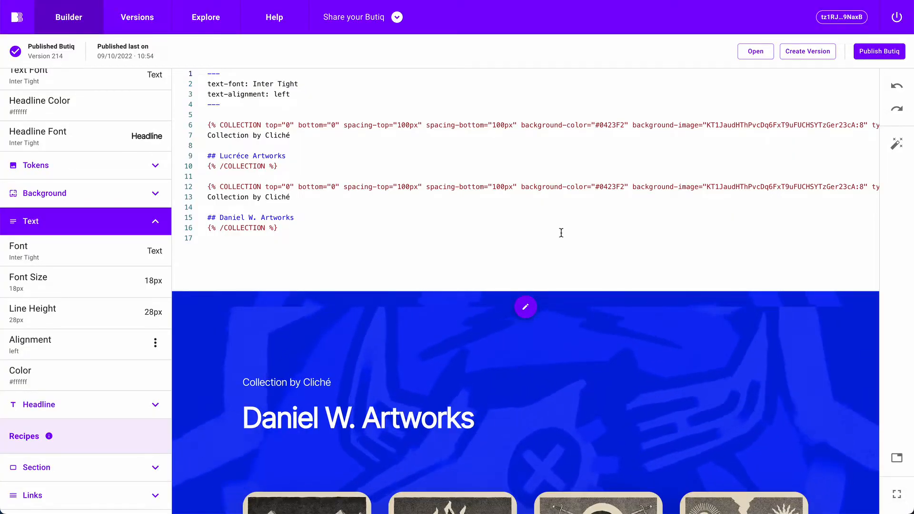
Look through the second collection's artworks in the preview and open the first artwork's token page to get its contract address and token ID
scroll(627, 320, "down", 4)
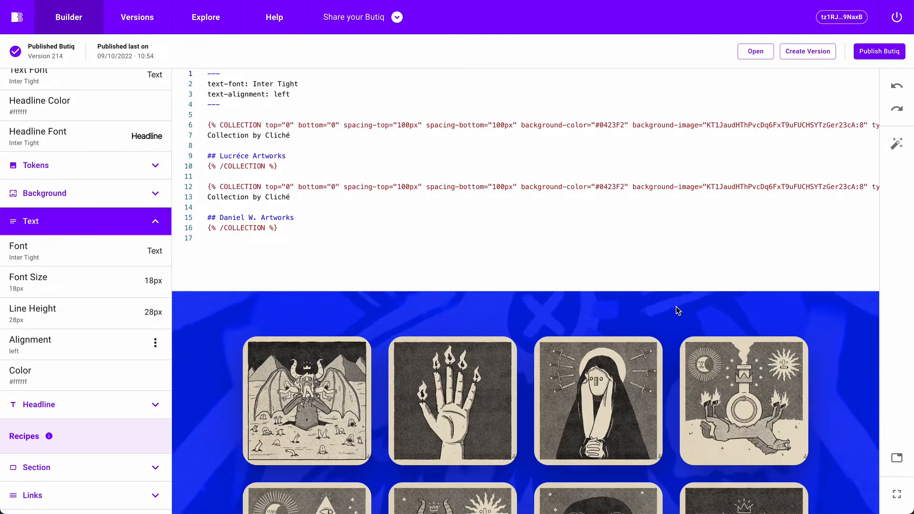
scroll(676, 309, "down", 3)
scroll(675, 310, "down", 3)
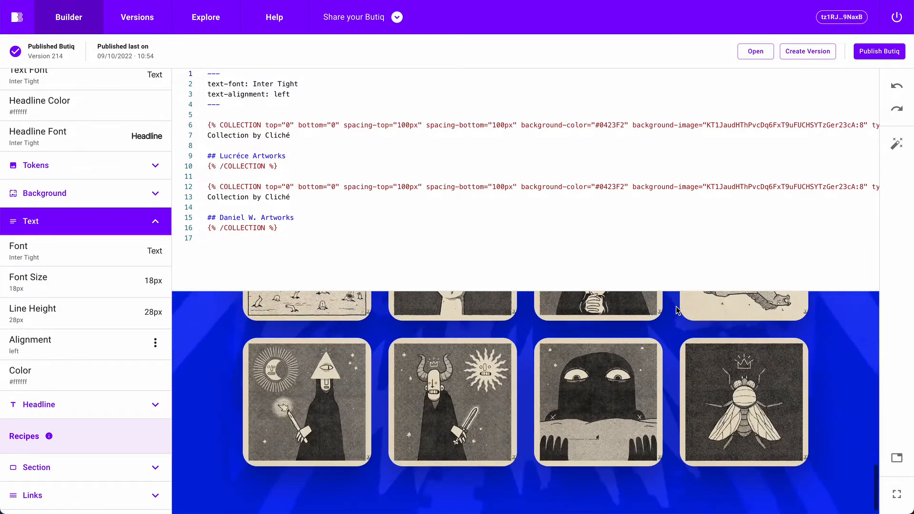
scroll(676, 310, "up", 3)
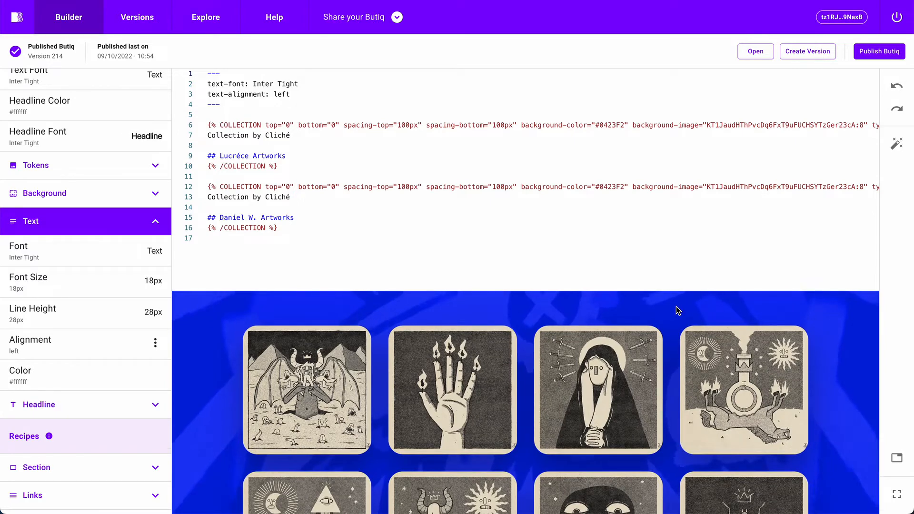
mouse_move(291, 393)
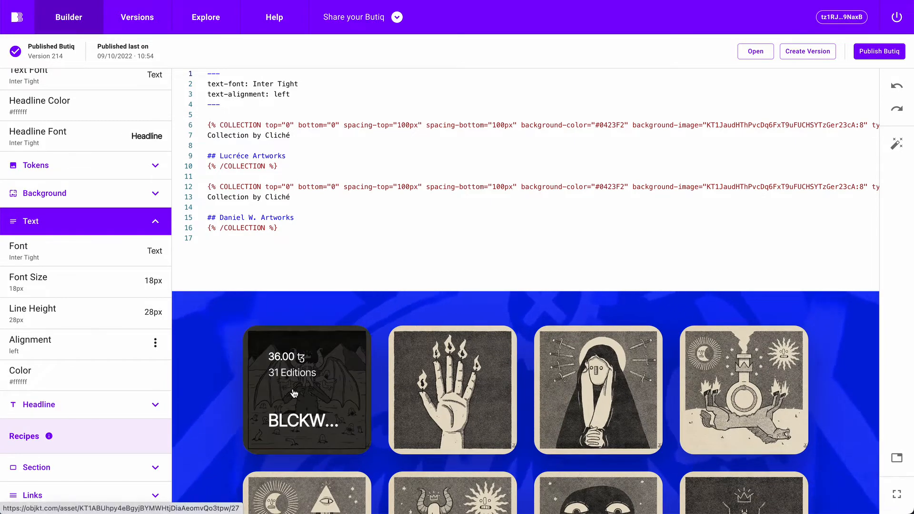
left_click(299, 392)
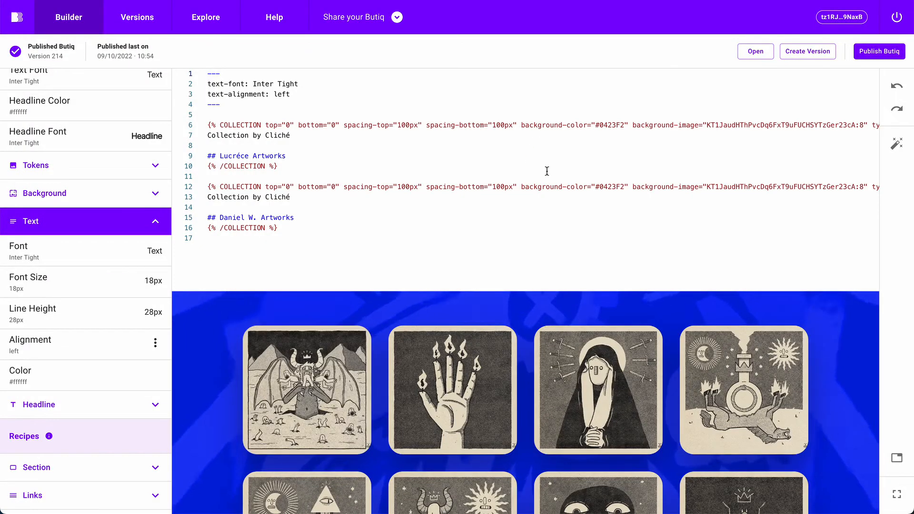
Set the second collection's background image to KT1ABUhpy4eBgyjBYMWHtjDiaAeomvQo3tpw:27, check it in the full-screen preview and return to the editor
scroll(561, 173, "right", 10)
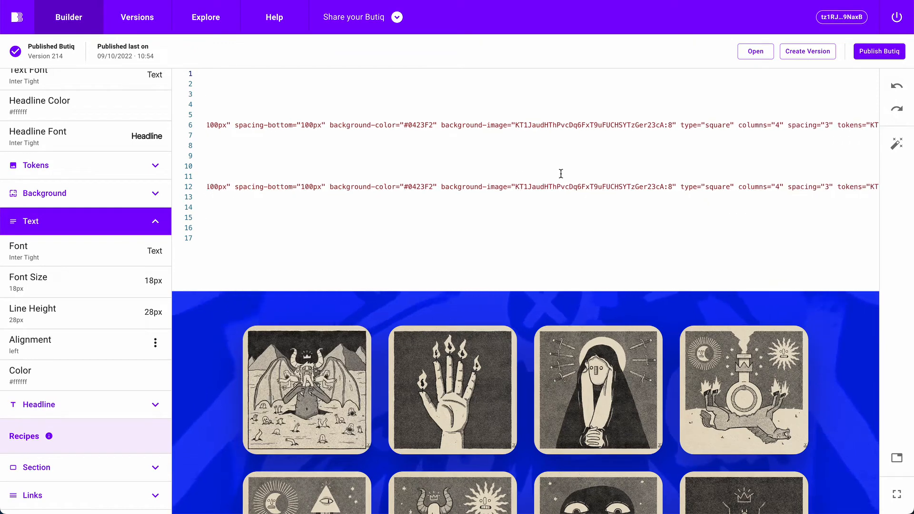
double_click(572, 188)
key("ctrl+v")
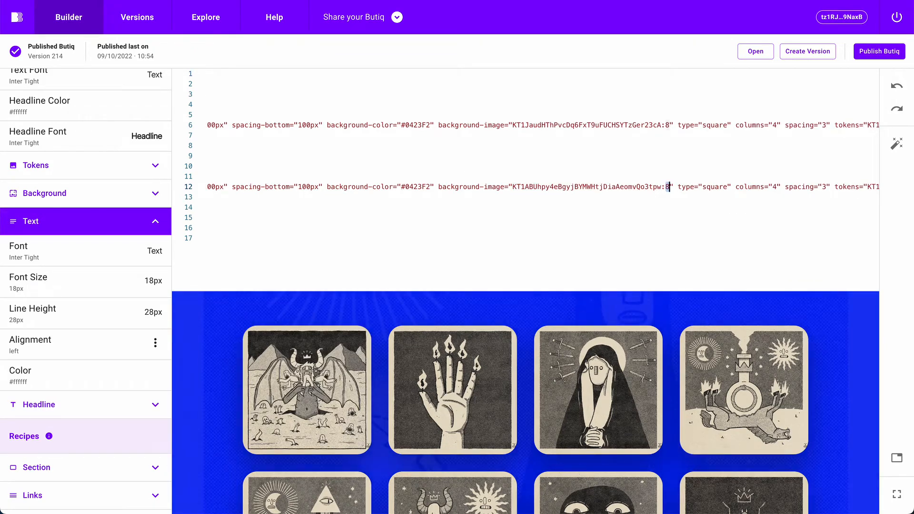
type("27")
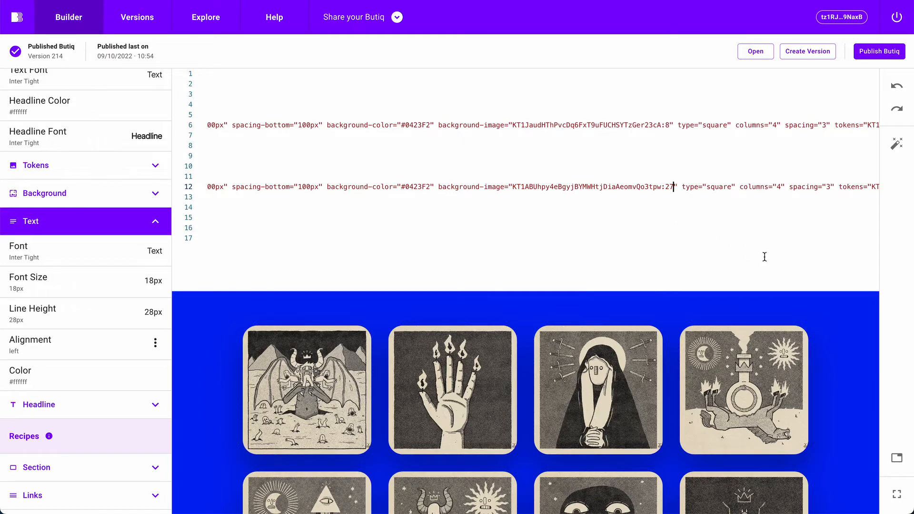
left_click(894, 490)
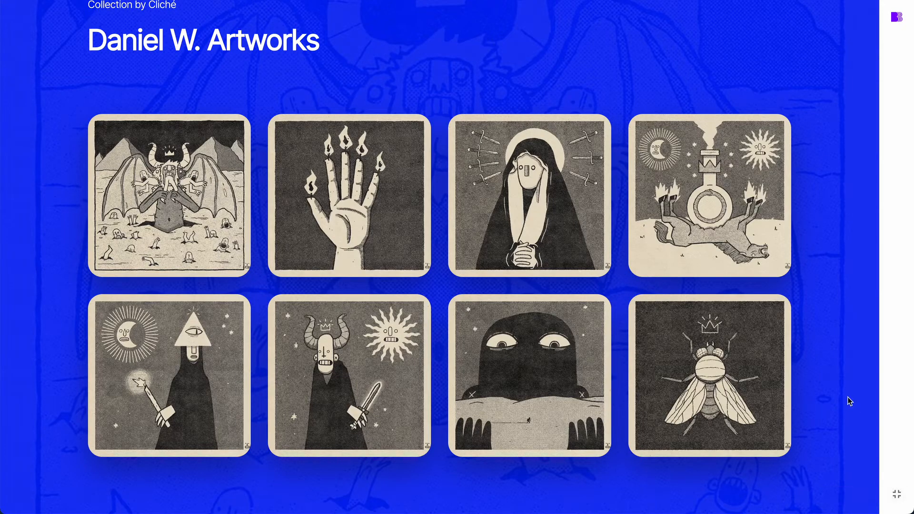
scroll(830, 363, "up", 4)
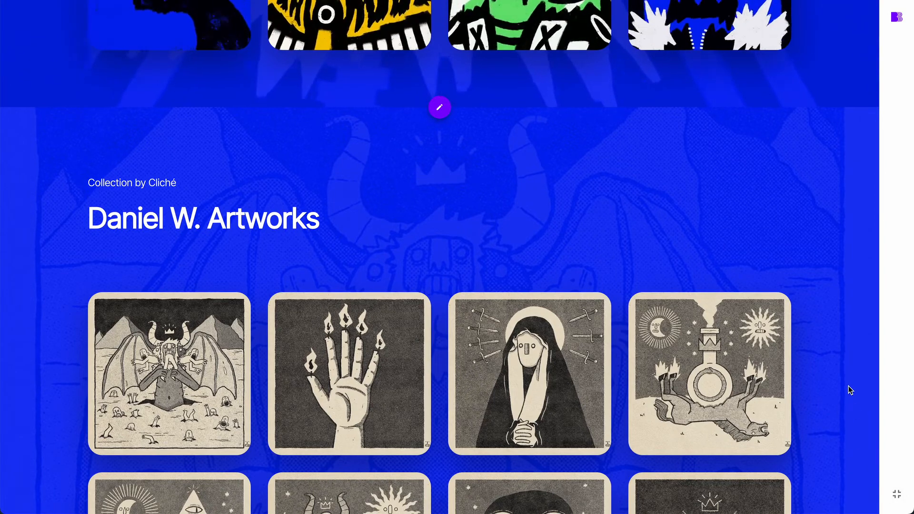
left_click(896, 494)
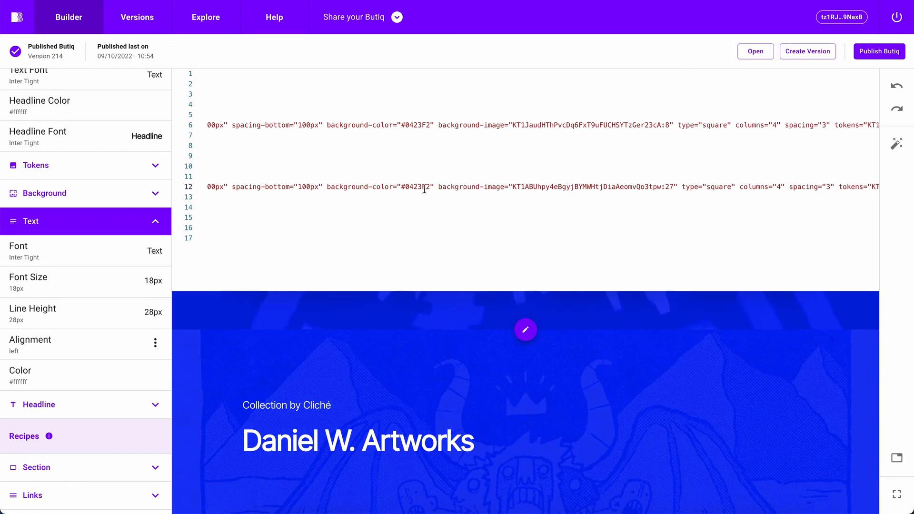
Set the second collection's background color to #222222 and compare both collections in the full-screen preview
left_click_drag(323, 187, 421, 186)
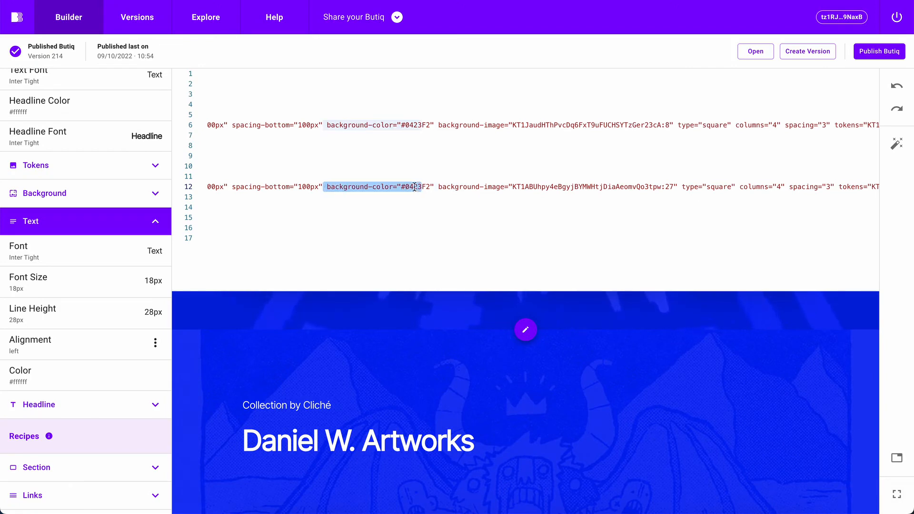
double_click(410, 186)
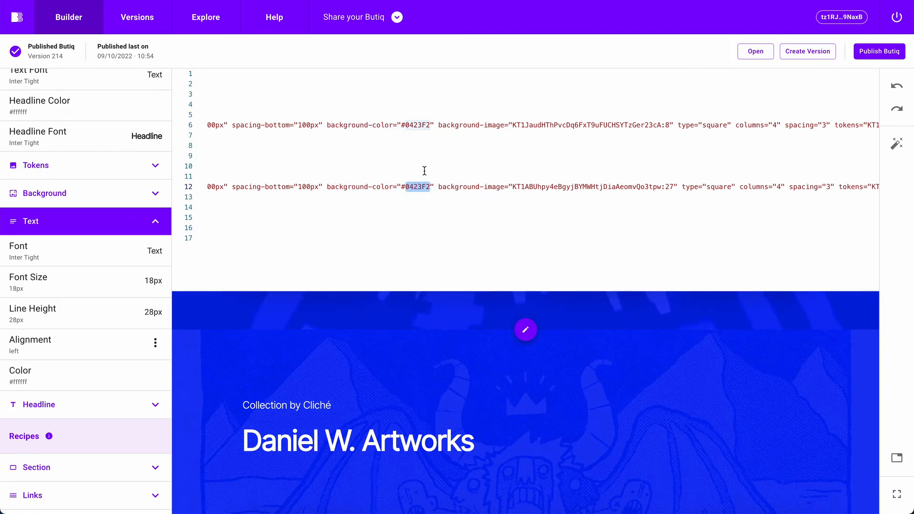
type("2222")
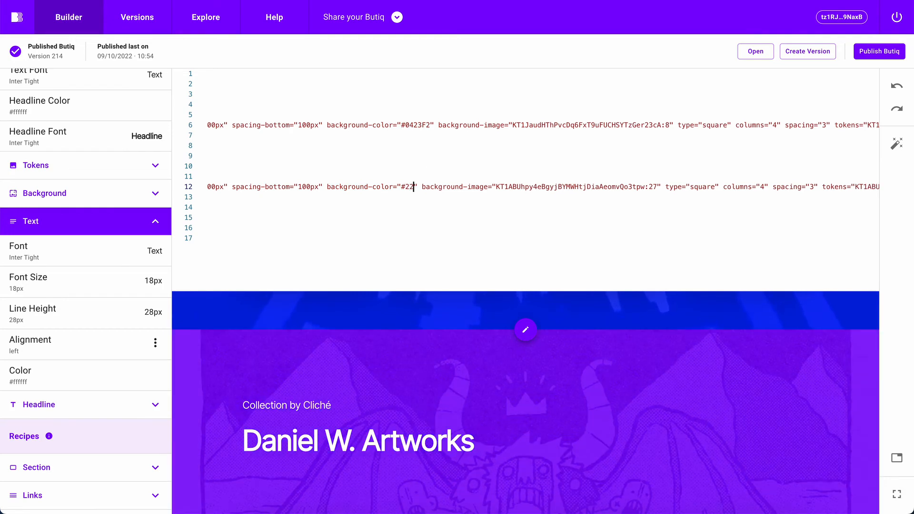
type("22")
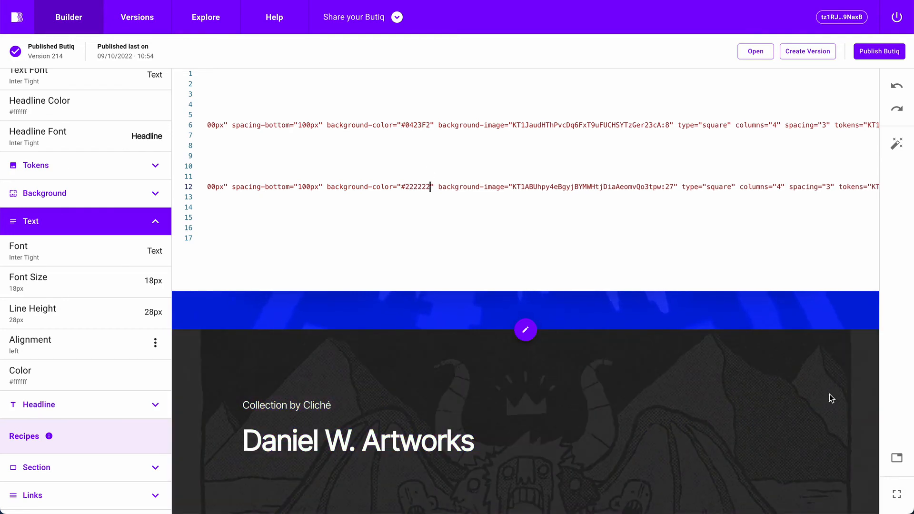
left_click(897, 494)
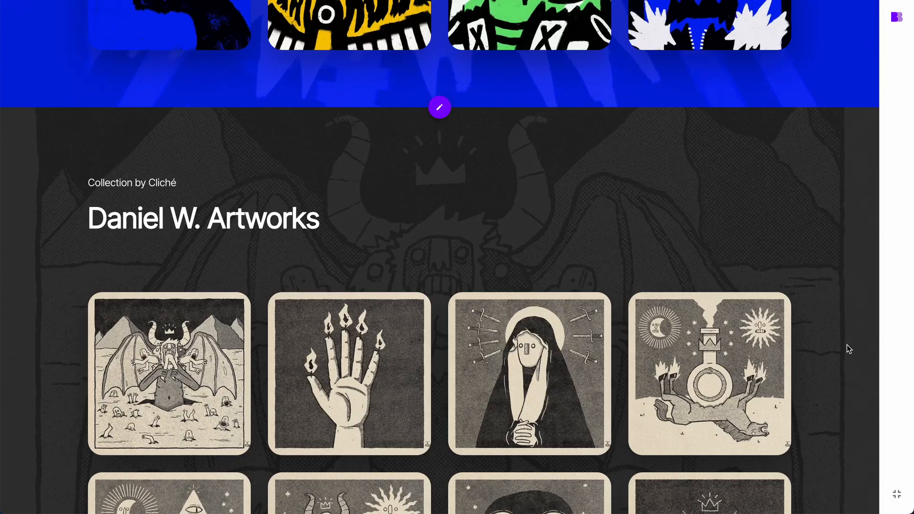
scroll(839, 347, "down", 3)
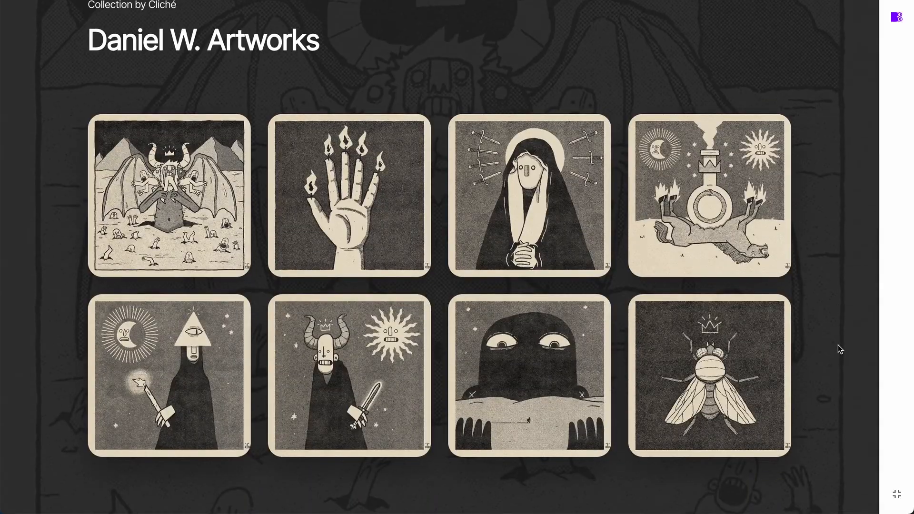
scroll(837, 345, "up", 12)
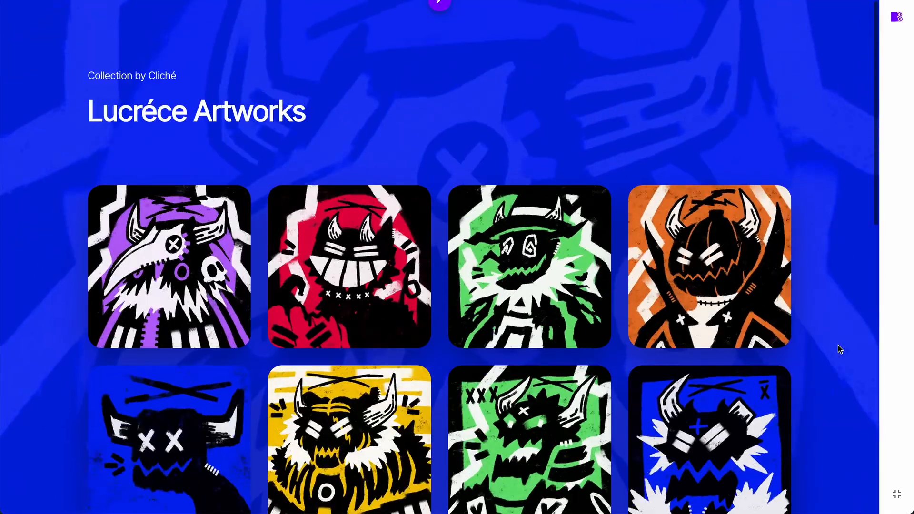
scroll(837, 344, "down", 12)
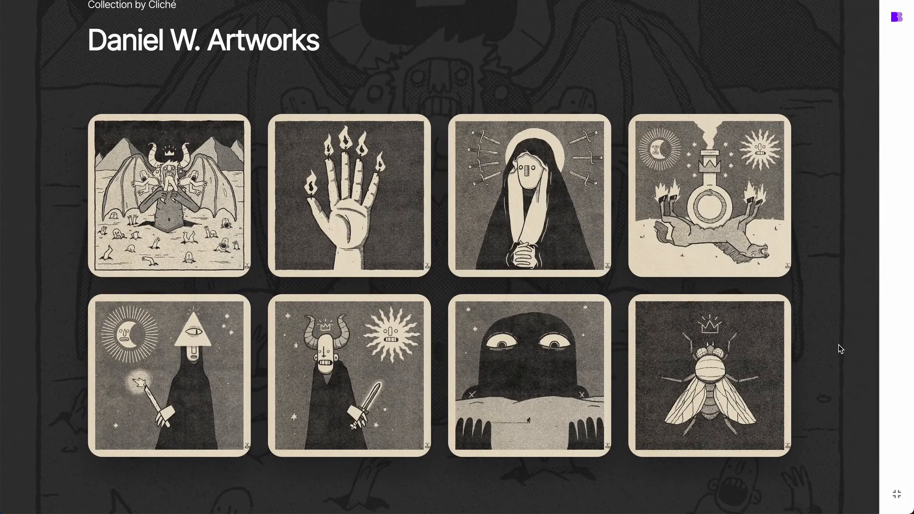